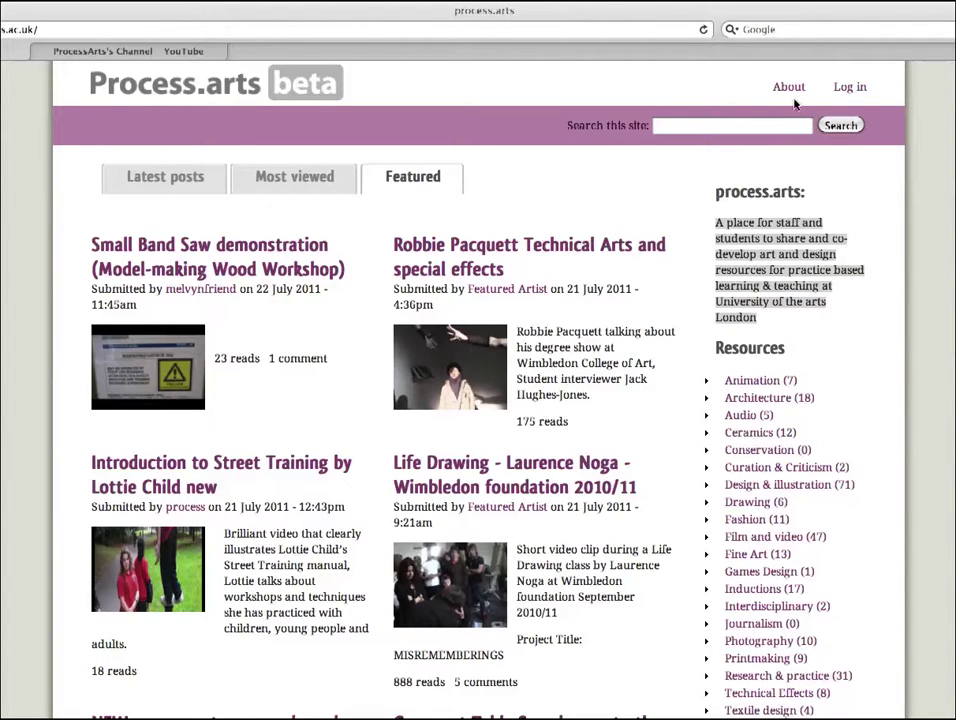
Step: Log in to Process.arts with the UAL username and password
{"action": "left_click", "coordinate": [860, 90]}
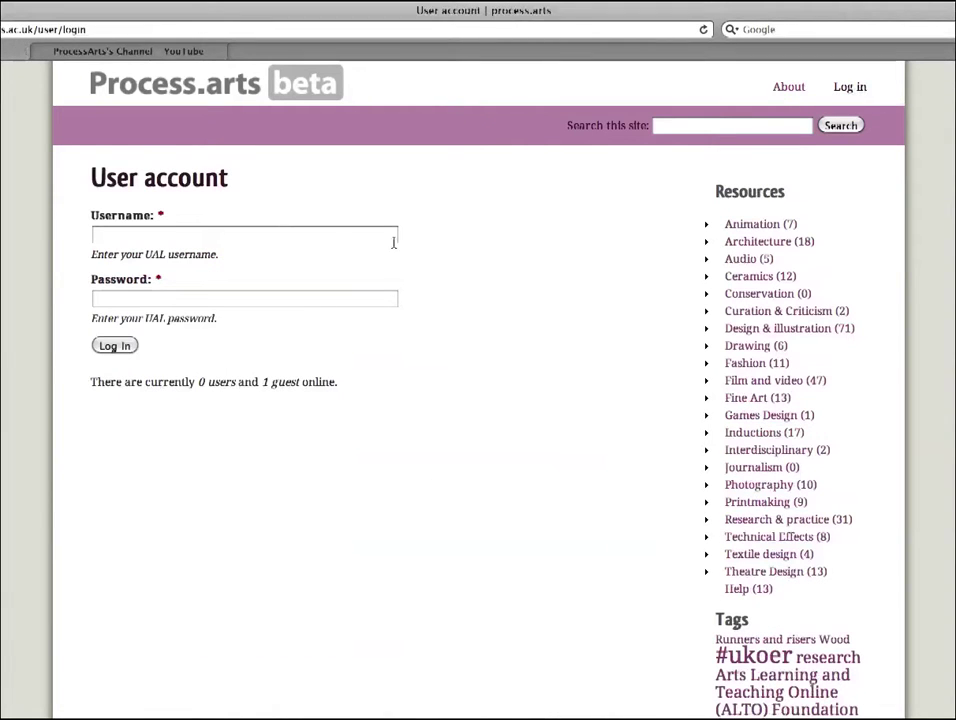
{"action": "left_click", "coordinate": [326, 240]}
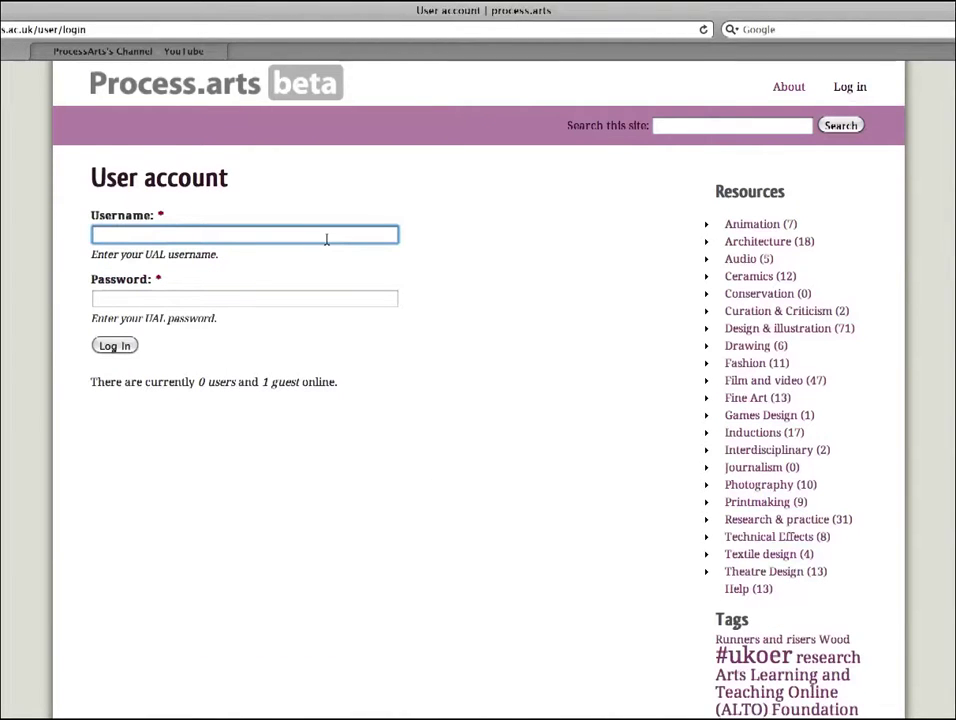
{"action": "type", "text": "cf"}
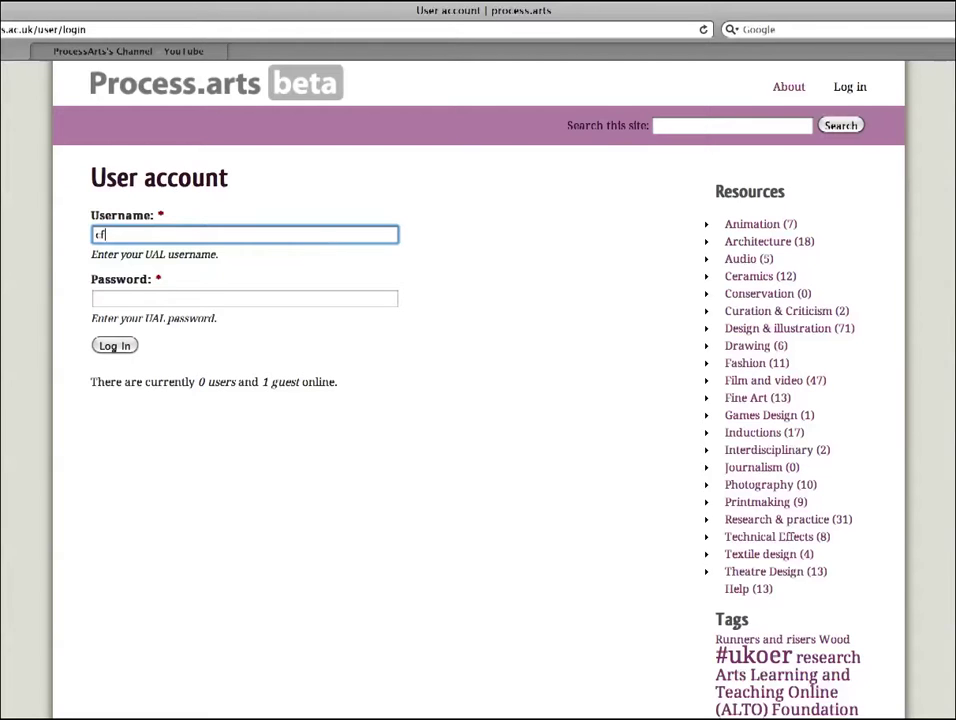
{"action": "type", "text": "ollows"}
{"action": "key", "text": "Tab"}
{"action": "type", "text": "***"}
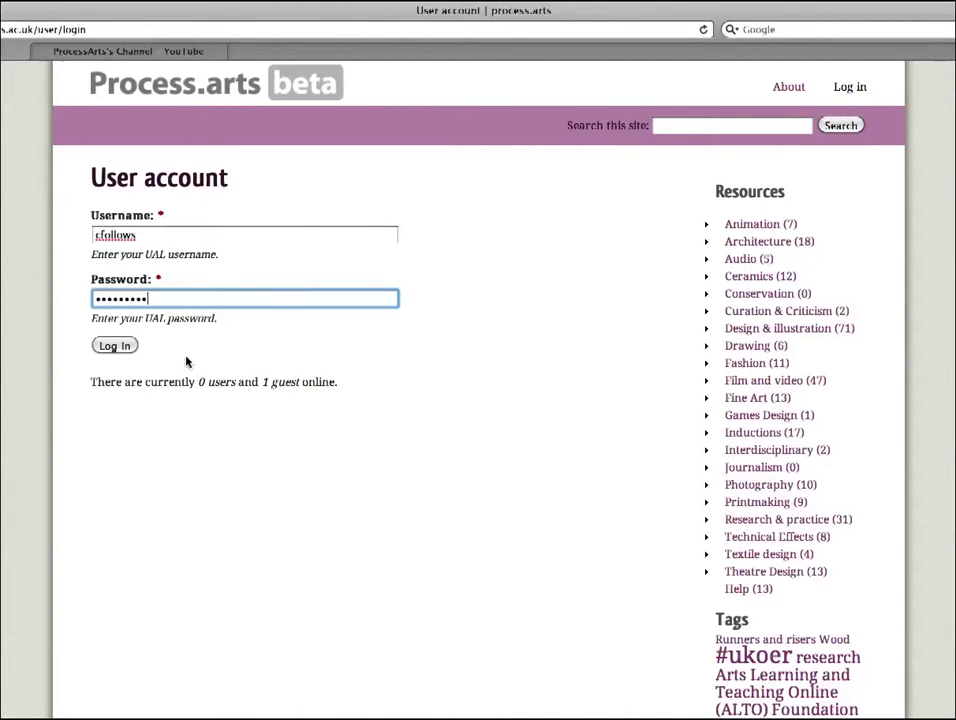
{"action": "left_click", "coordinate": [116, 348]}
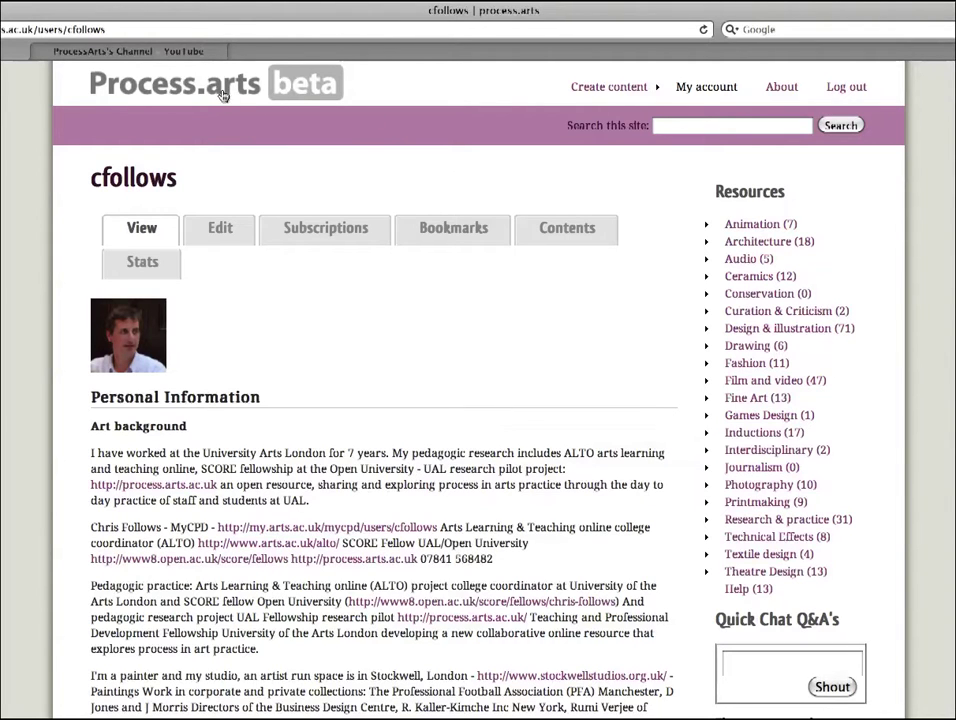
Step: From the home page, go to Create content and choose Upload Video
{"action": "left_click", "coordinate": [164, 71]}
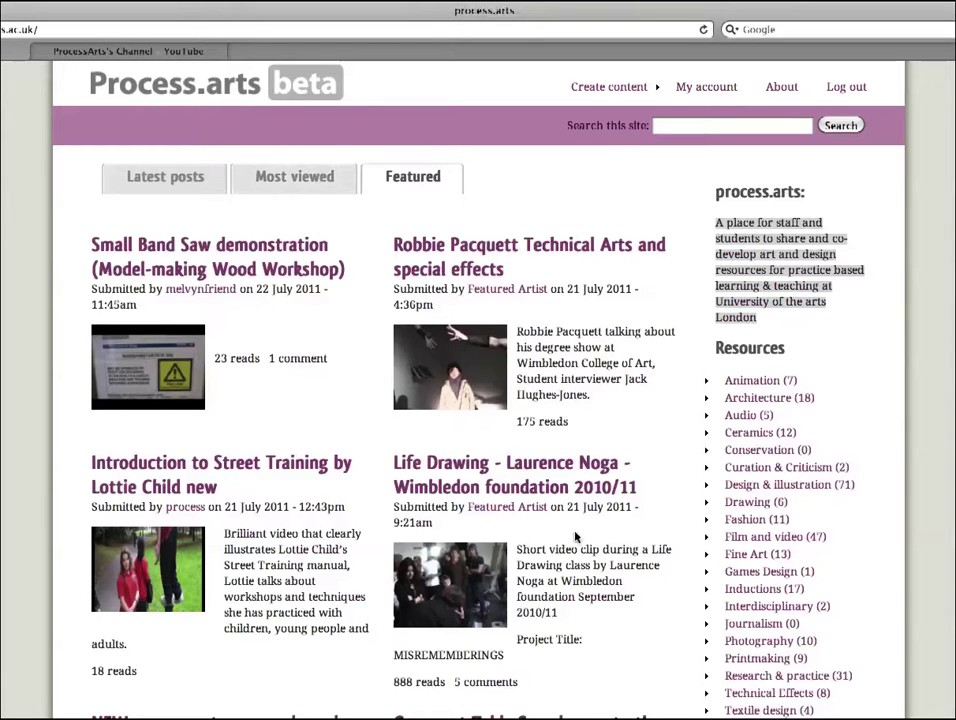
{"action": "left_click", "coordinate": [608, 88]}
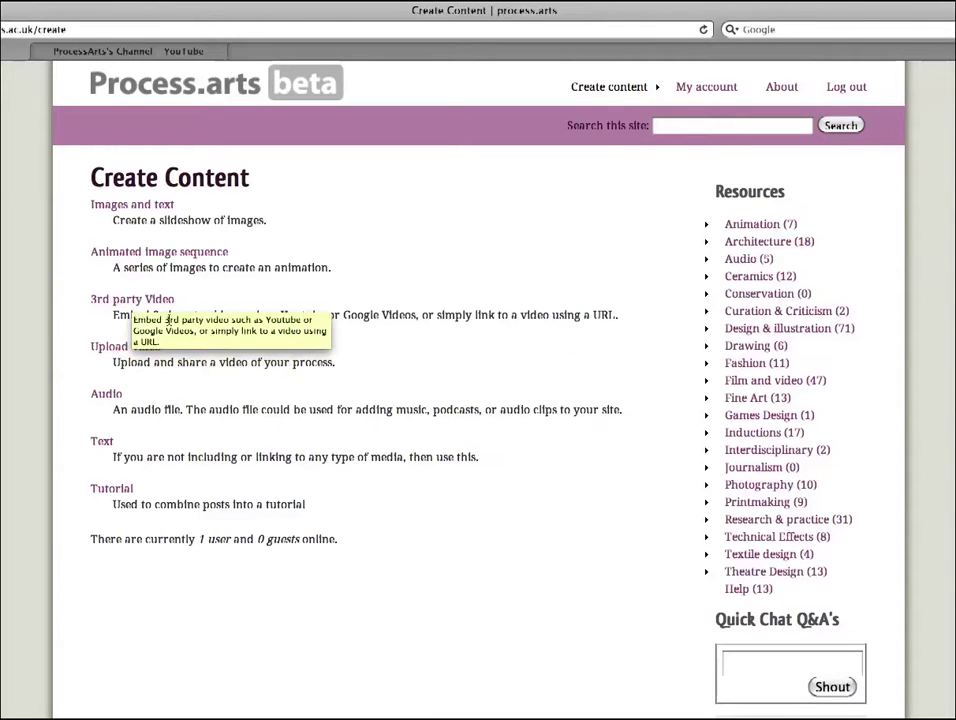
{"action": "left_click", "coordinate": [120, 347]}
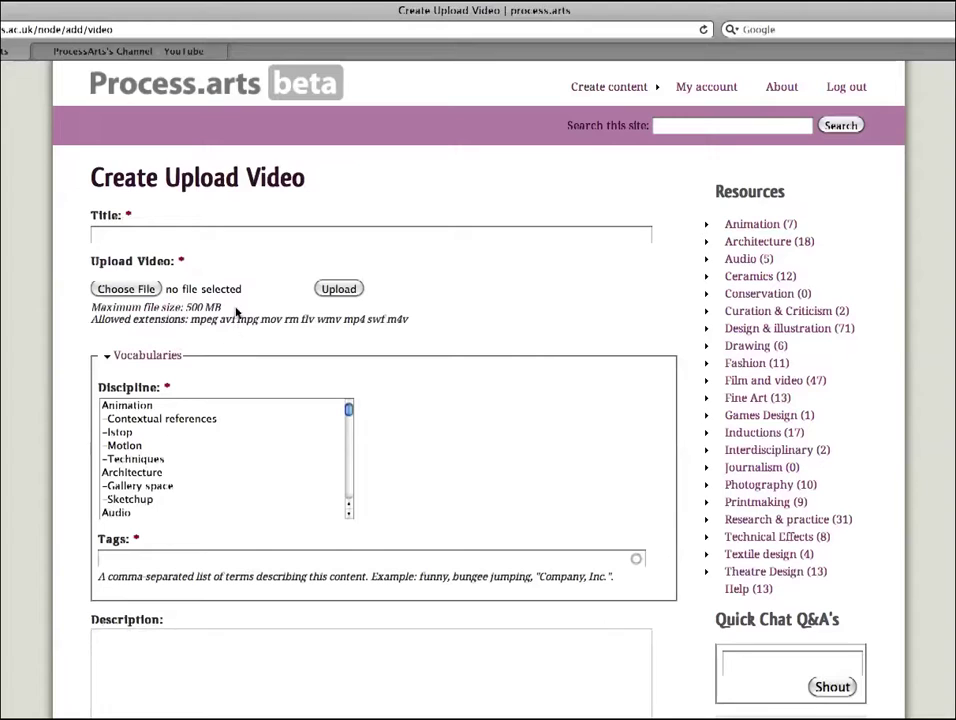
Step: Enter 'Example test' as the post title
{"action": "left_click", "coordinate": [150, 233]}
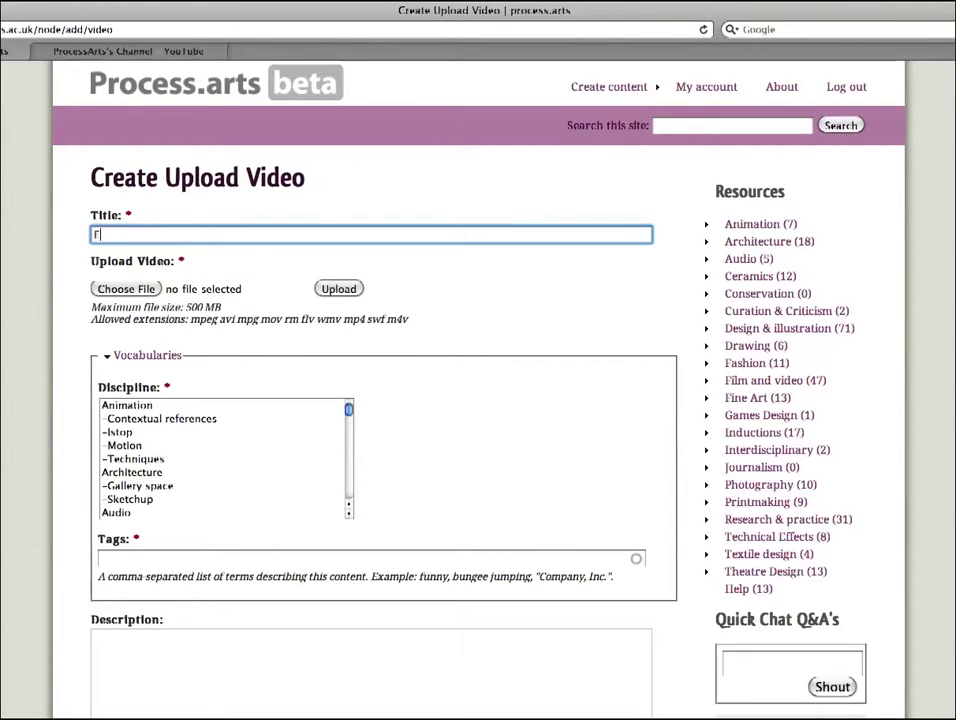
{"action": "type", "text": "English Plus – Film Making DAY 1"}
{"action": "type", "text": "Example te"}
Step: Attach 'Example video' from Documents and start uploading it
{"action": "left_click", "coordinate": [130, 290]}
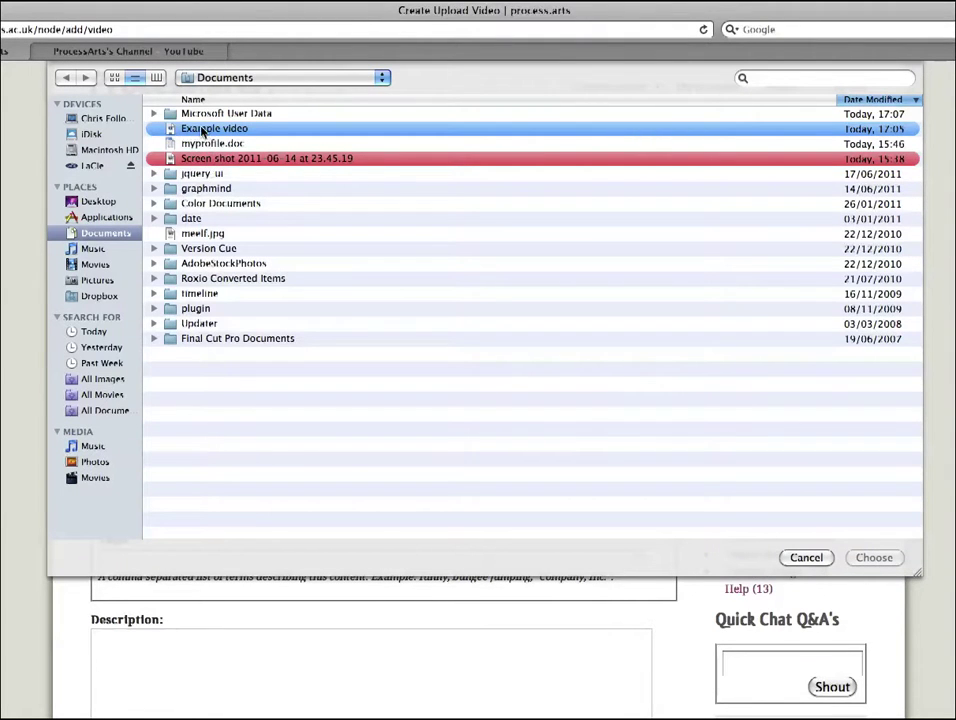
{"action": "left_click", "coordinate": [874, 557]}
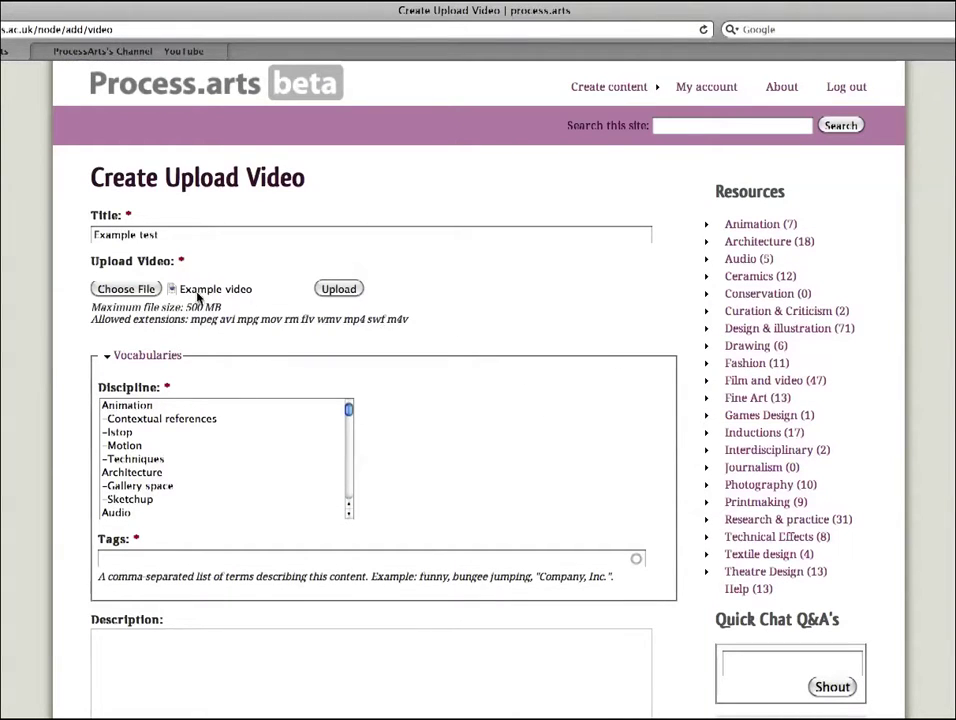
{"action": "left_click", "coordinate": [340, 289]}
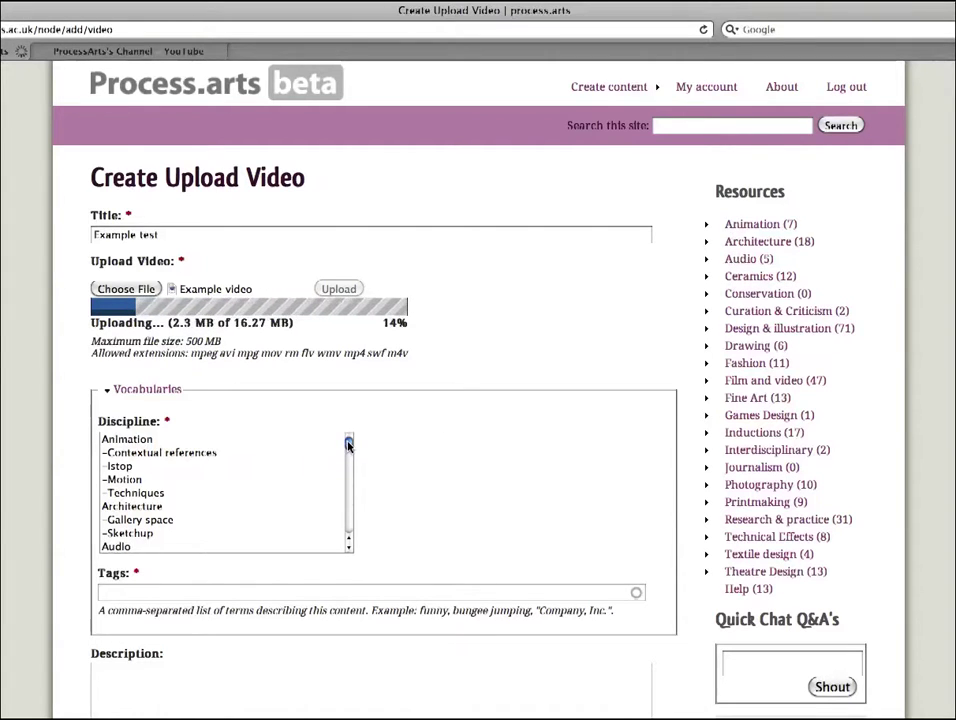
Step: Try various discipline selections, including Ceramics, Slip Casting, Books and Pro Tools
{"action": "left_click_drag", "start_coordinate": [348, 443], "coordinate": [350, 452]}
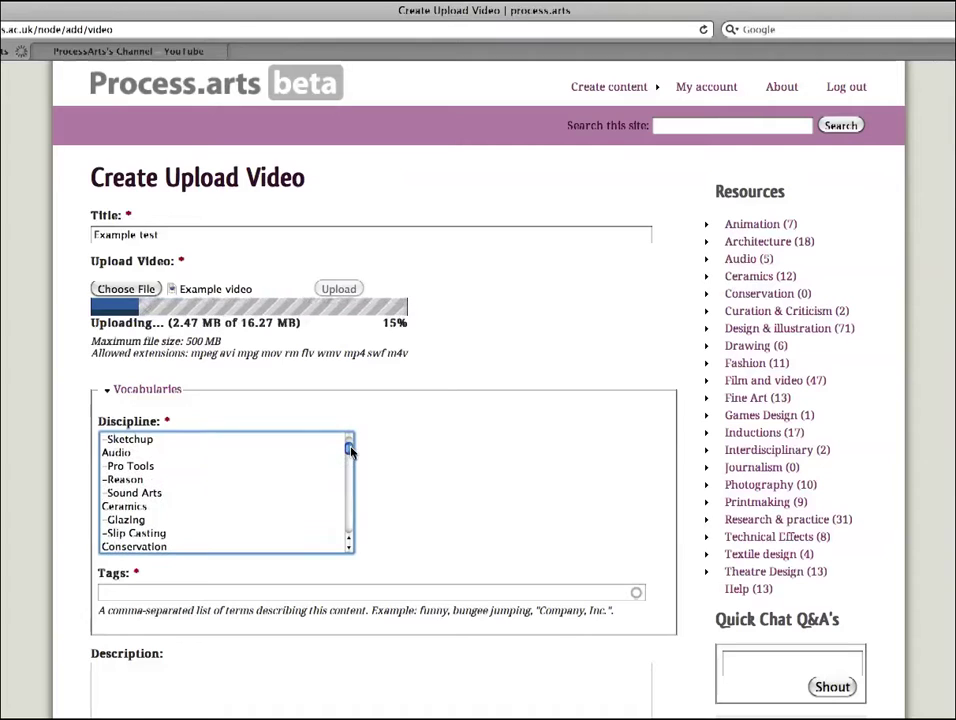
{"action": "left_click", "coordinate": [135, 508]}
{"action": "left_click", "coordinate": [349, 547]}
{"action": "left_click", "coordinate": [349, 547]}
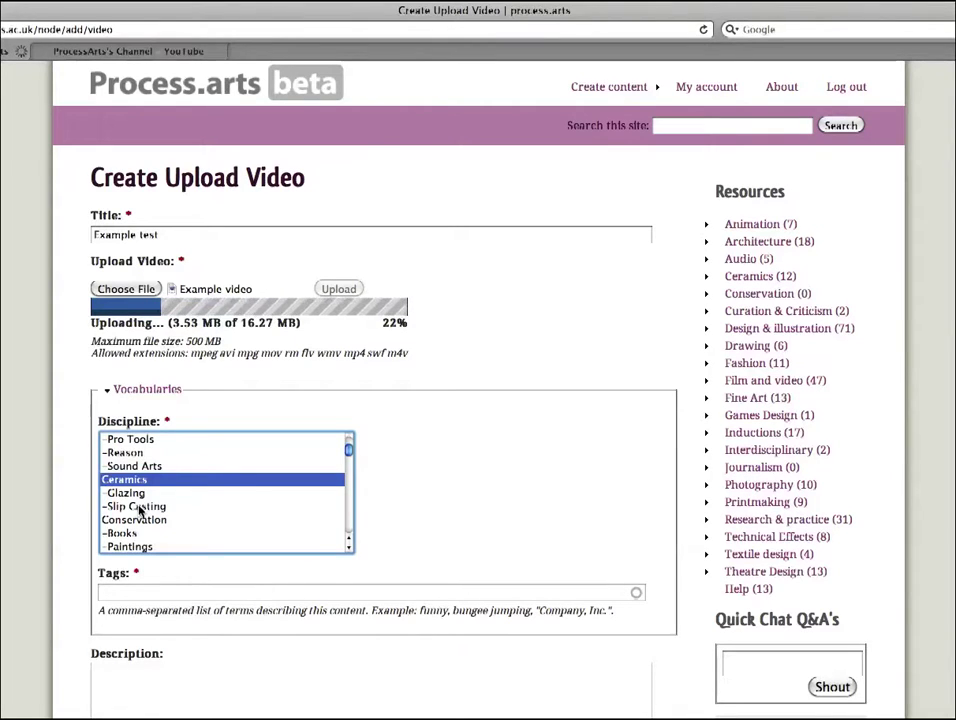
{"action": "left_click", "coordinate": [140, 507]}
{"action": "left_click", "coordinate": [117, 481]}
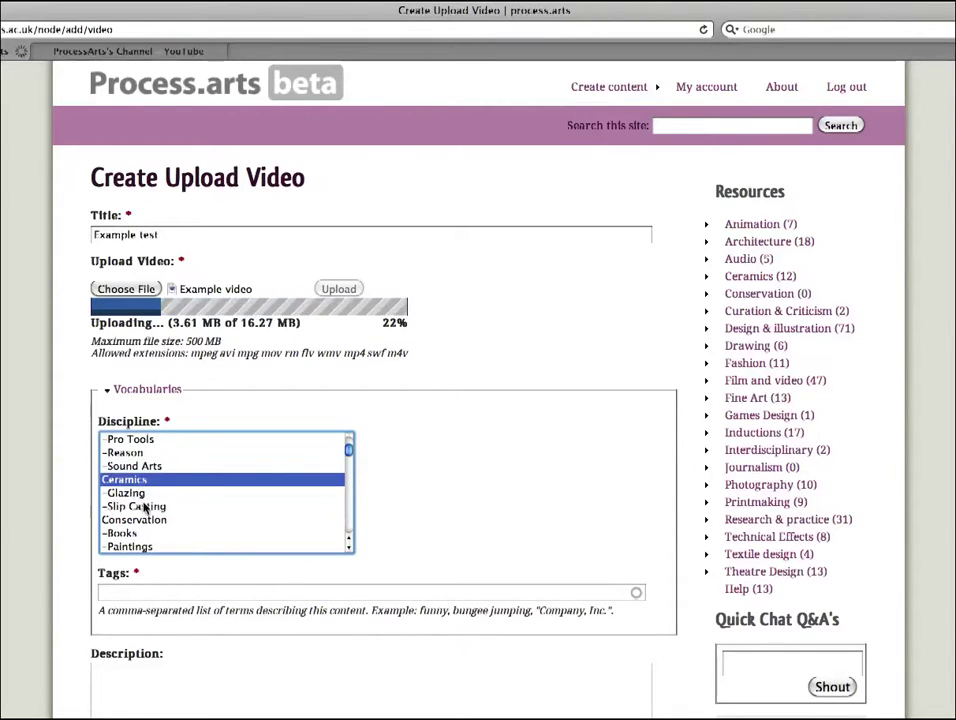
{"action": "left_click", "coordinate": [144, 508]}
{"action": "left_click", "coordinate": [133, 482]}
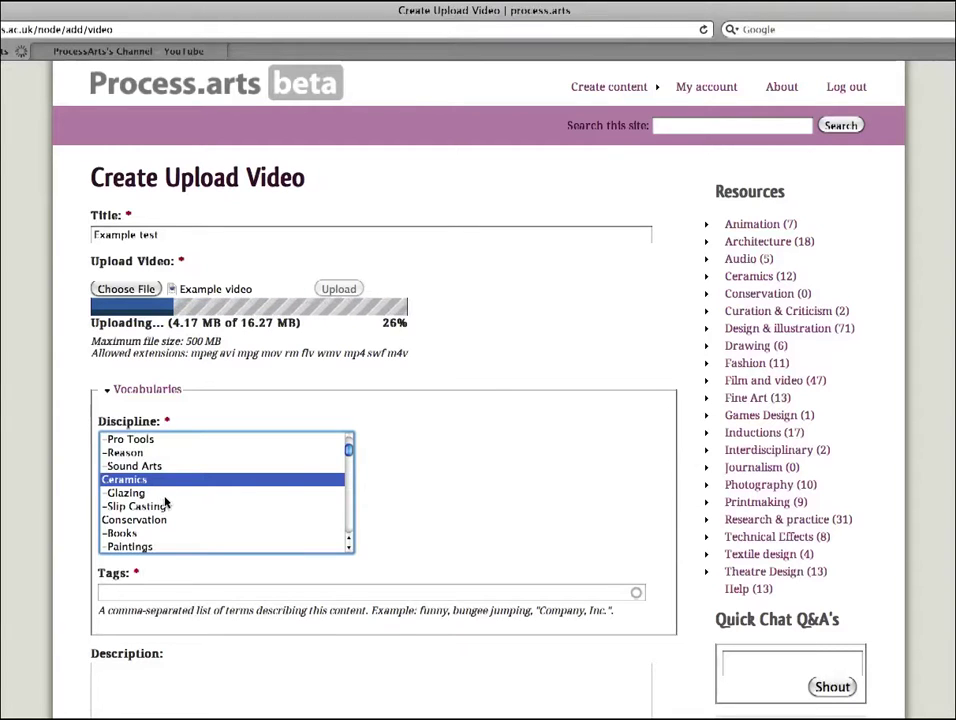
{"action": "left_click", "coordinate": [150, 507], "text": "super"}
{"action": "left_click", "coordinate": [126, 534], "text": "super"}
{"action": "left_click", "coordinate": [127, 534], "text": "super"}
{"action": "left_click", "coordinate": [131, 507], "text": "super"}
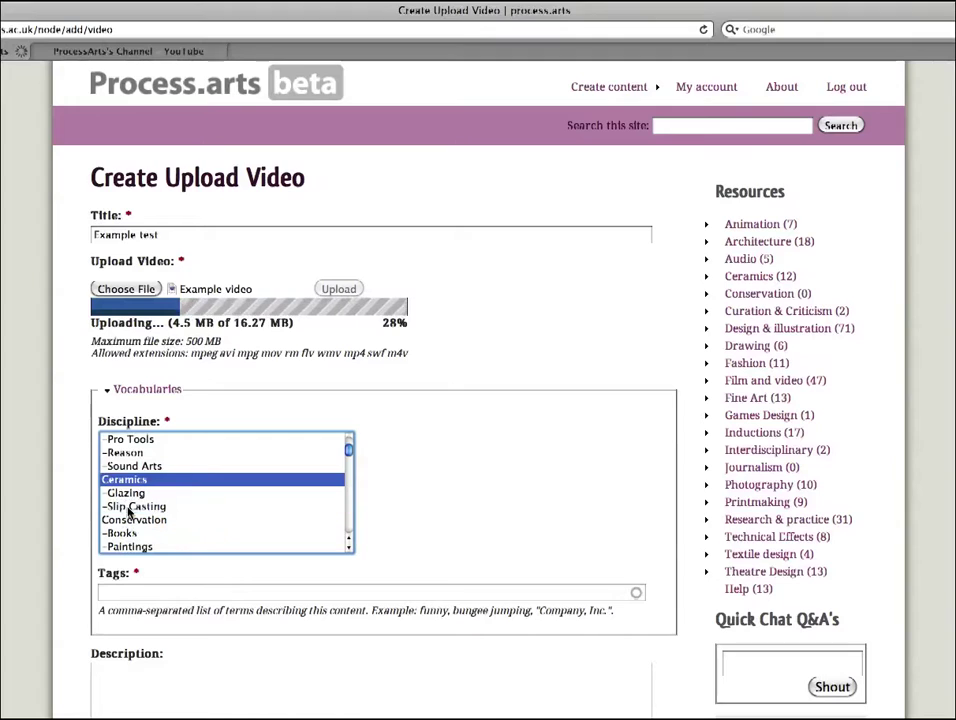
{"action": "left_click", "coordinate": [121, 442], "text": "super"}
{"action": "left_click", "coordinate": [119, 440], "text": "super"}
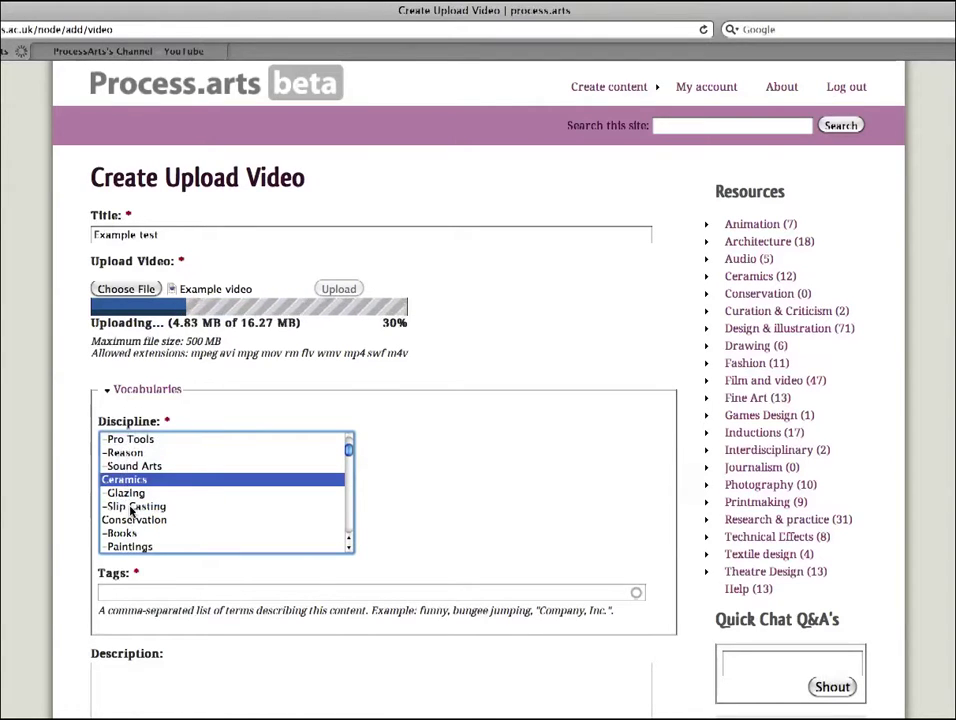
{"action": "left_click", "coordinate": [166, 508], "text": "super"}
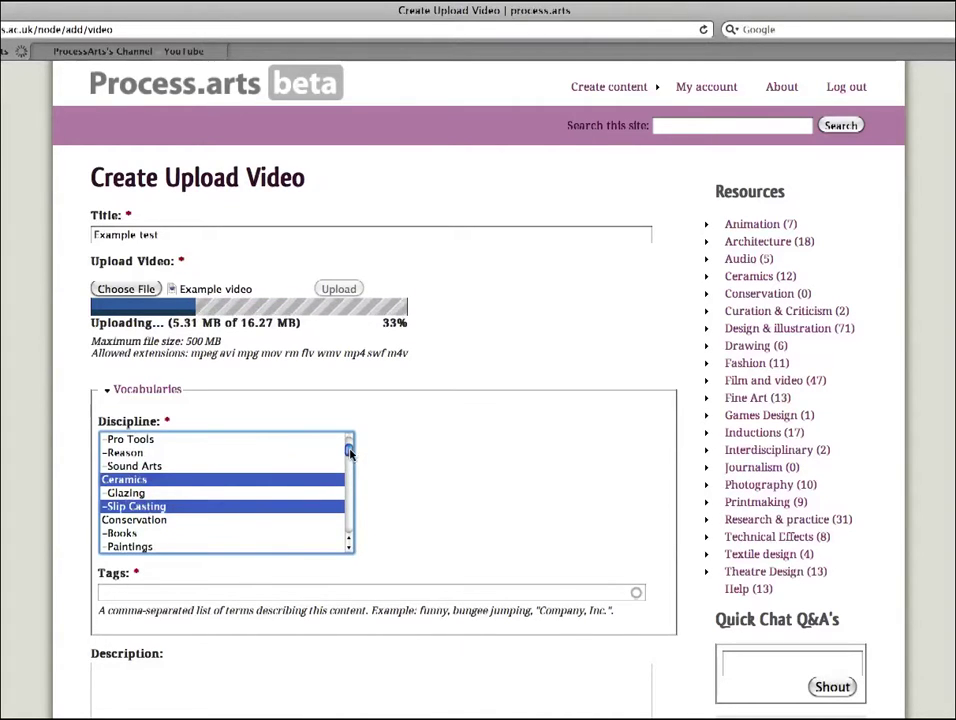
Step: Scroll the Discipline list and select Inductions together with CCW
{"action": "left_click_drag", "start_coordinate": [349, 452], "coordinate": [361, 502]}
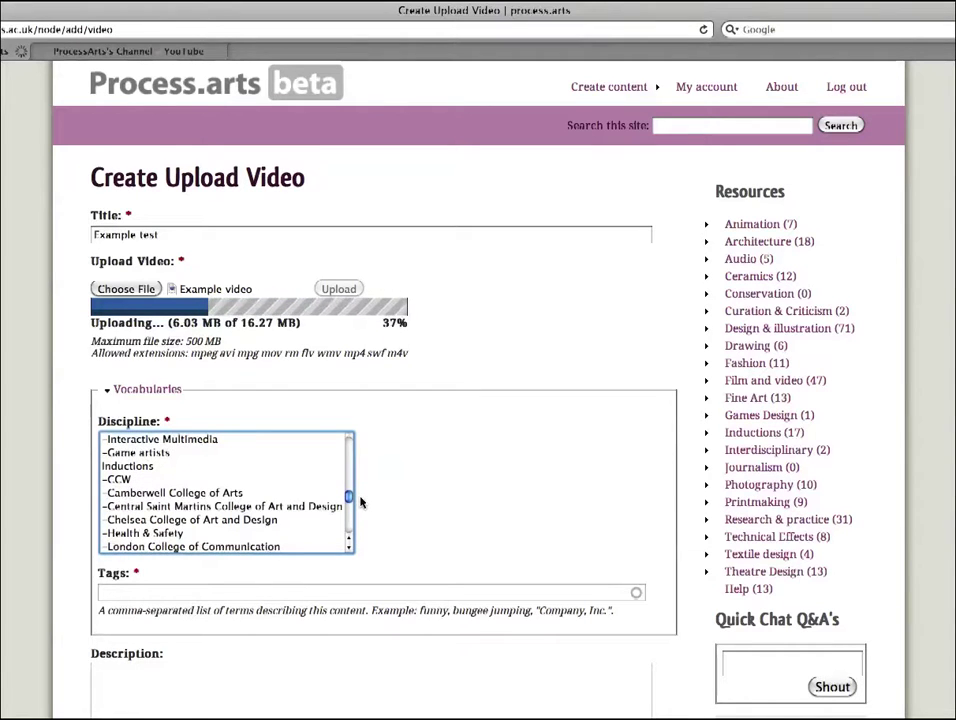
{"action": "left_click", "coordinate": [147, 467]}
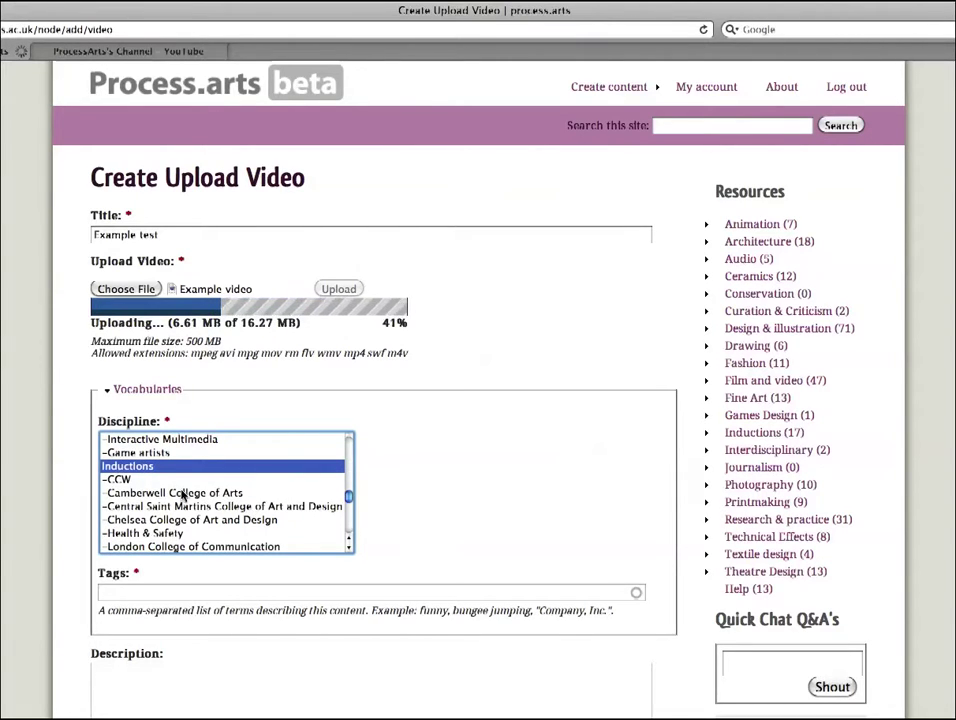
{"action": "left_click", "coordinate": [128, 481], "text": "super"}
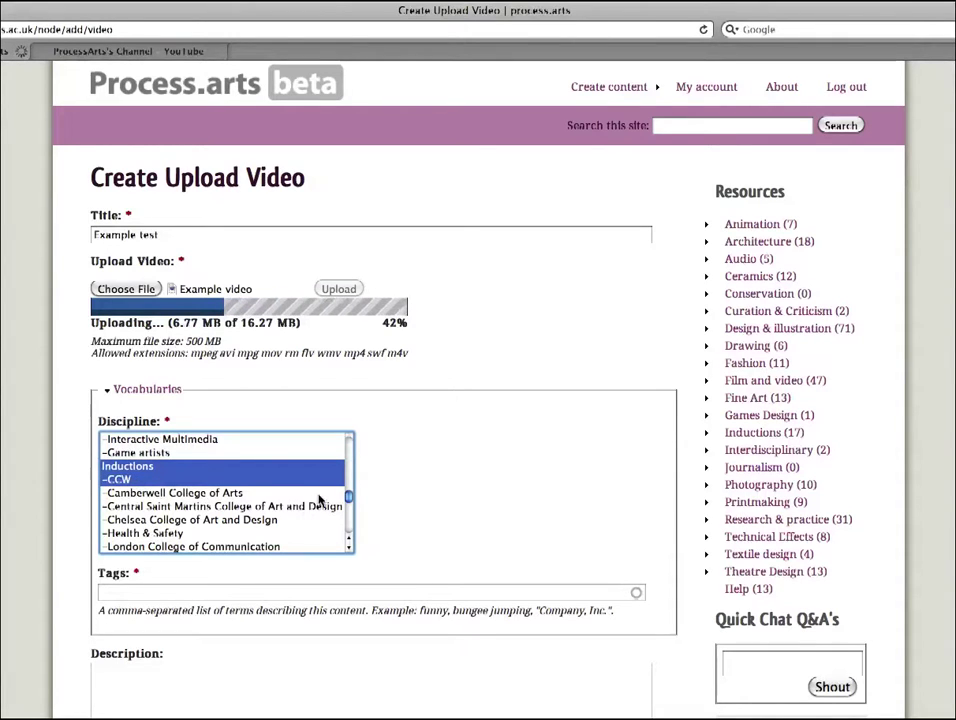
Step: Tag the post with 'ceramics' and 'Wimbledon College of Art' from the suggestions
{"action": "left_click", "coordinate": [168, 593]}
{"action": "type", "text": "Ceram"}
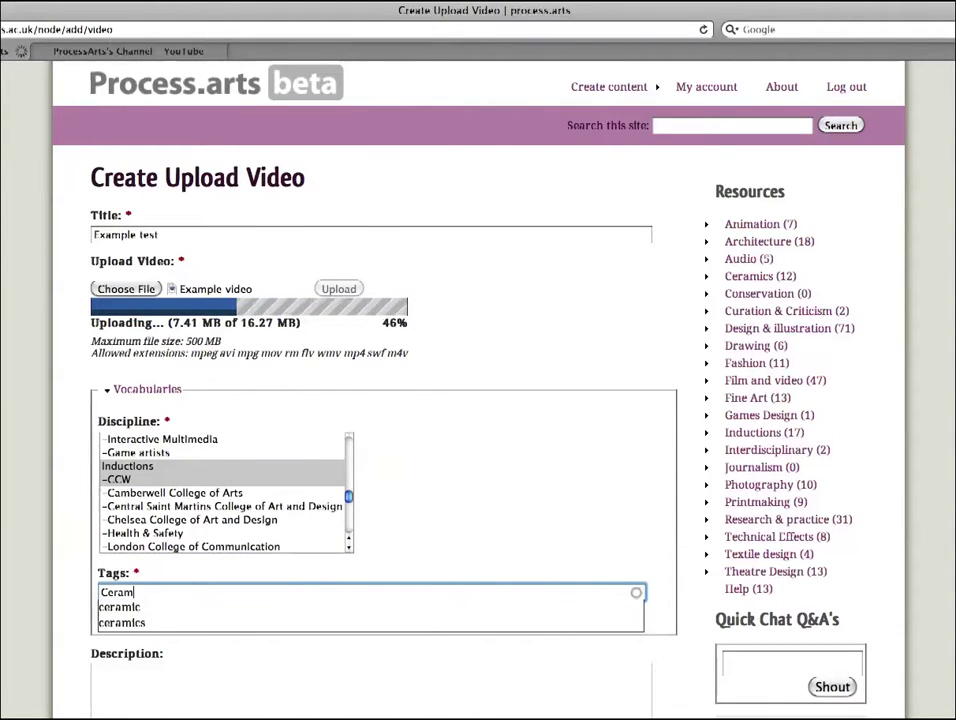
{"action": "left_click", "coordinate": [133, 623]}
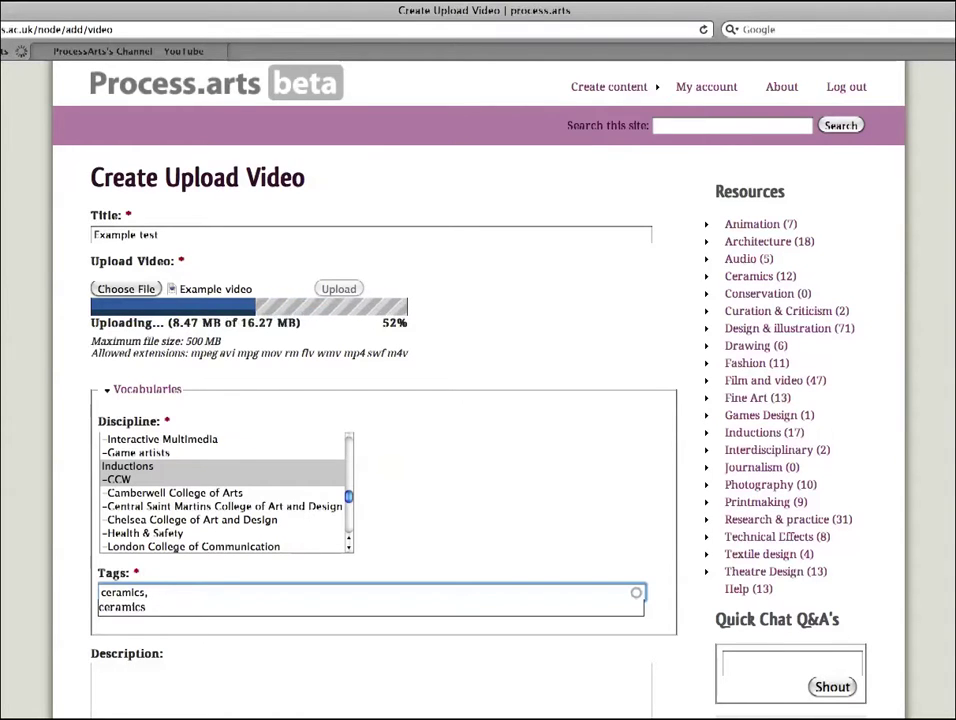
{"action": "type", "text": "wim"}
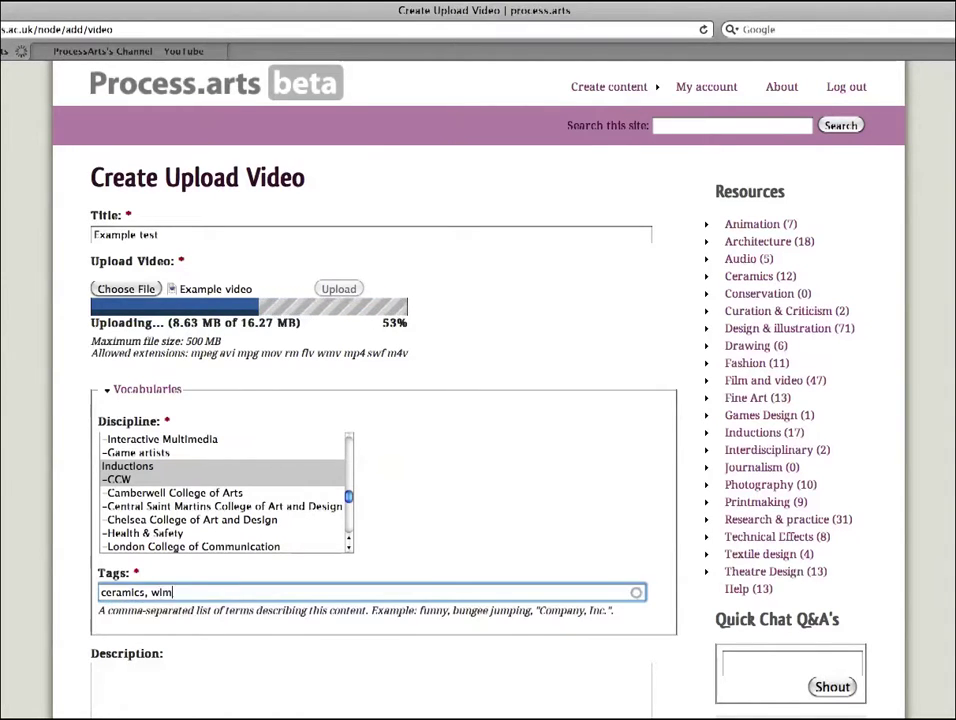
{"action": "type", "text": "bled"}
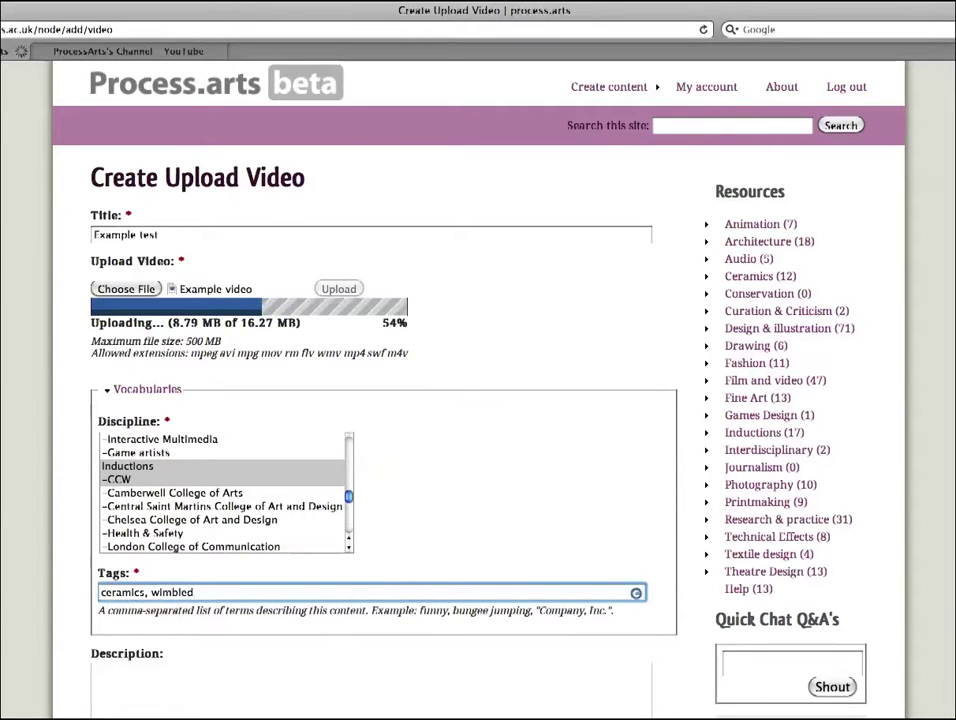
{"action": "left_click", "coordinate": [160, 622]}
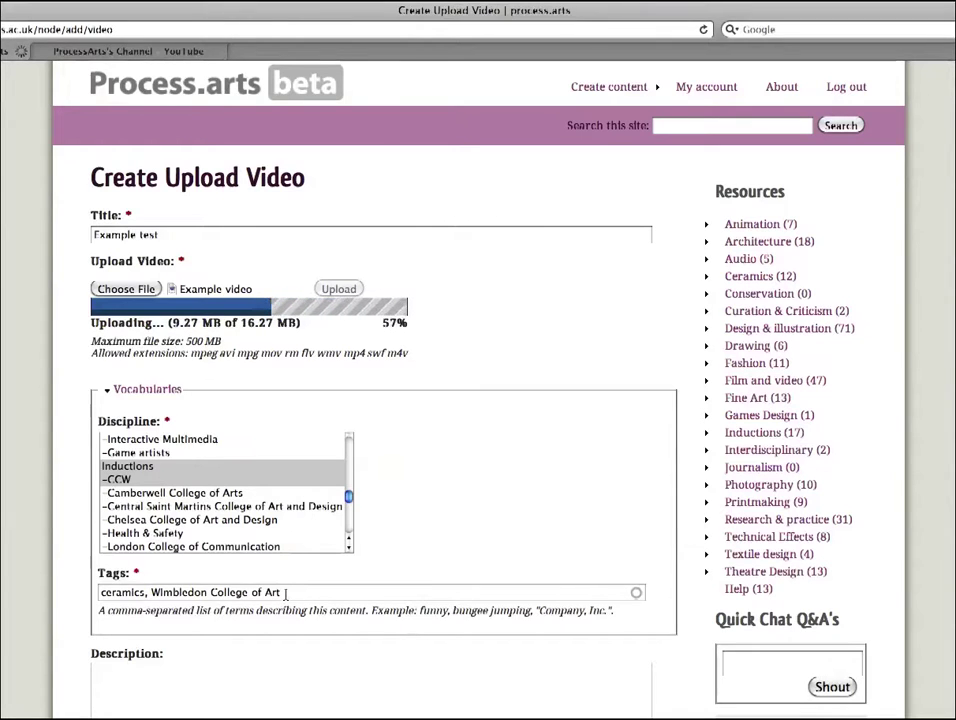
{"action": "left_click", "coordinate": [286, 593]}
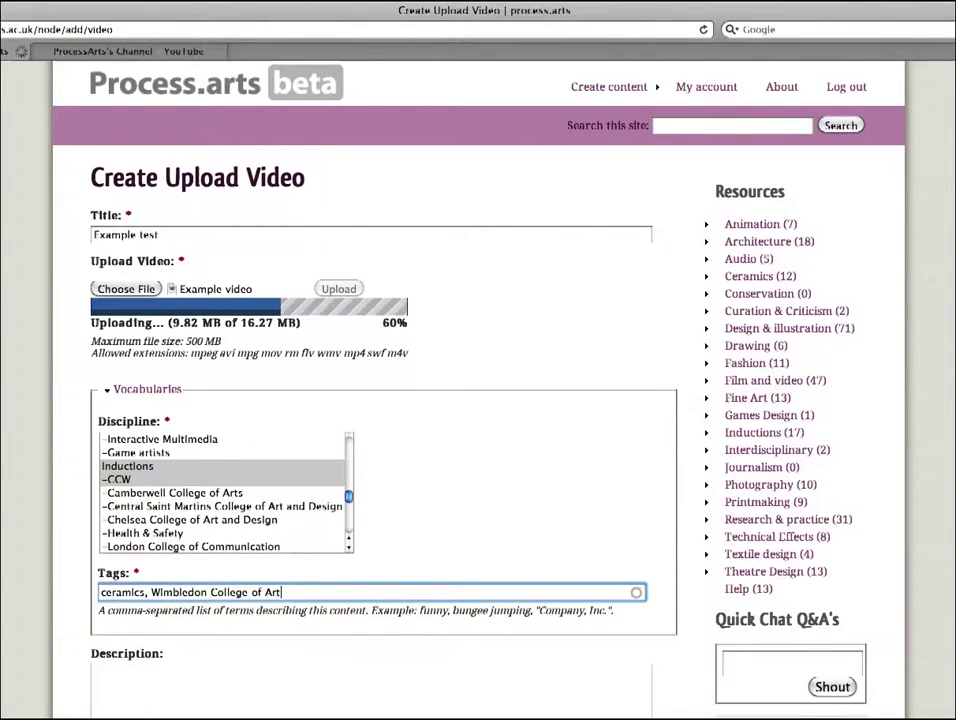
Step: Scroll down and place the cursor in the Description editor
{"action": "scroll", "coordinate": [689, 306], "scroll_direction": "down", "scroll_amount": 2}
{"action": "scroll", "coordinate": [480, 400], "scroll_direction": "down", "scroll_amount": 5}
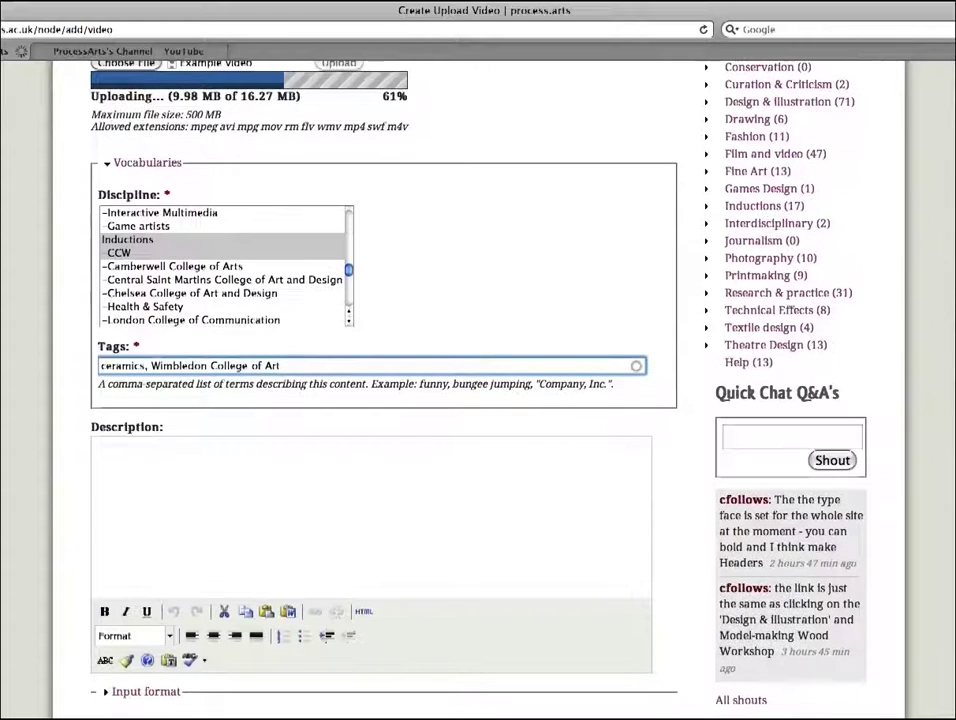
{"action": "left_click", "coordinate": [192, 469]}
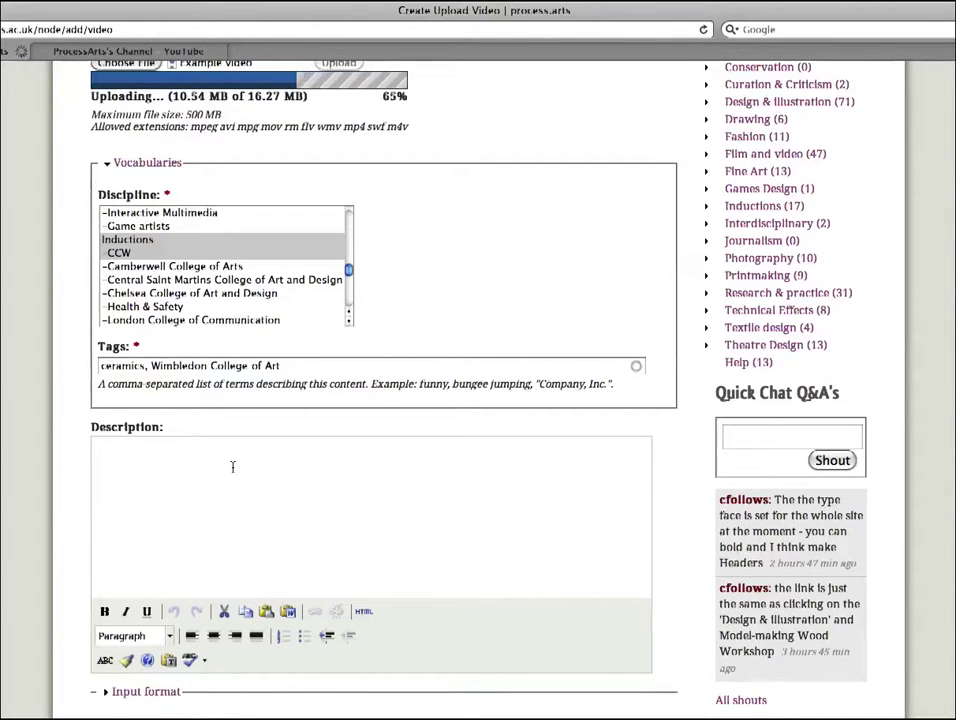
Step: Copy the Video example text from the Word document and return to Safari
{"action": "key", "text": "super+Tab"}
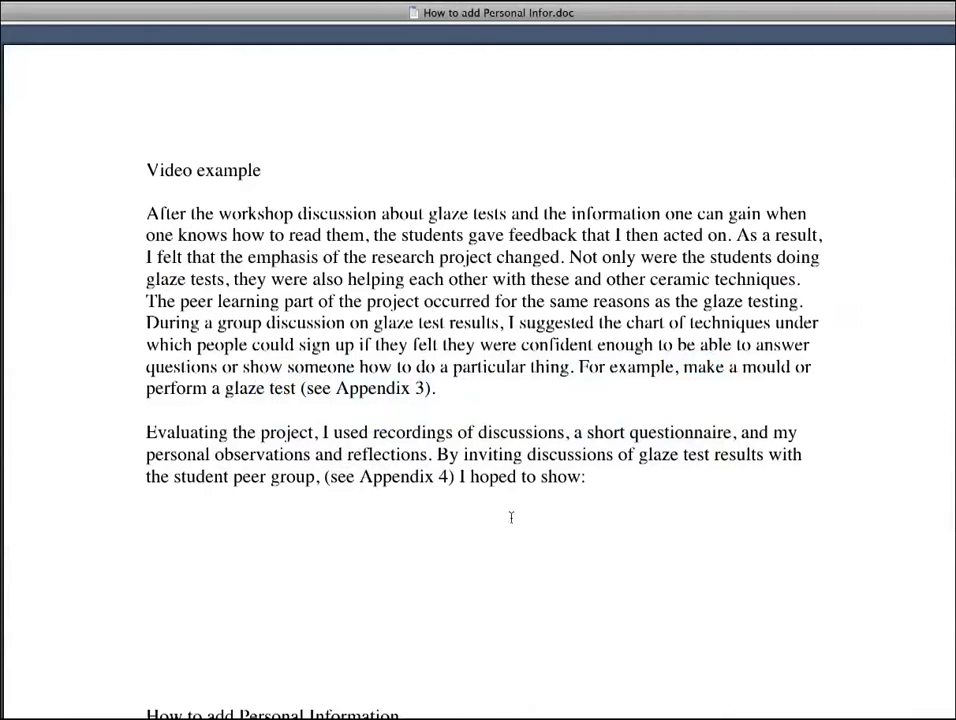
{"action": "left_click_drag", "start_coordinate": [600, 480], "coordinate": [125, 170]}
{"action": "key", "text": "ctrl+c"}
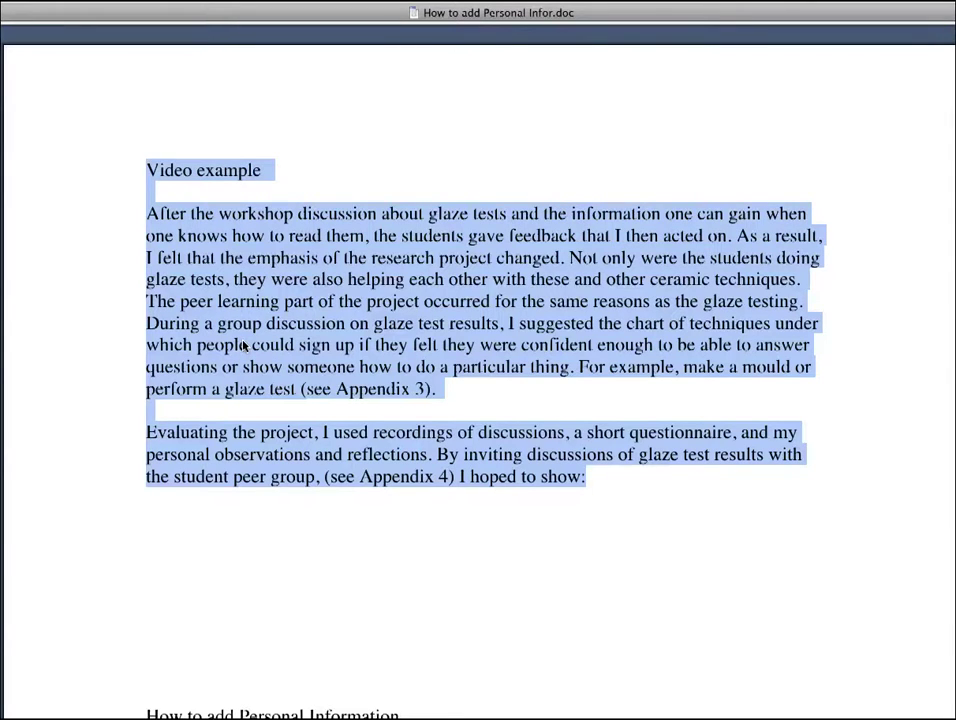
{"action": "key", "text": "super+Tab"}
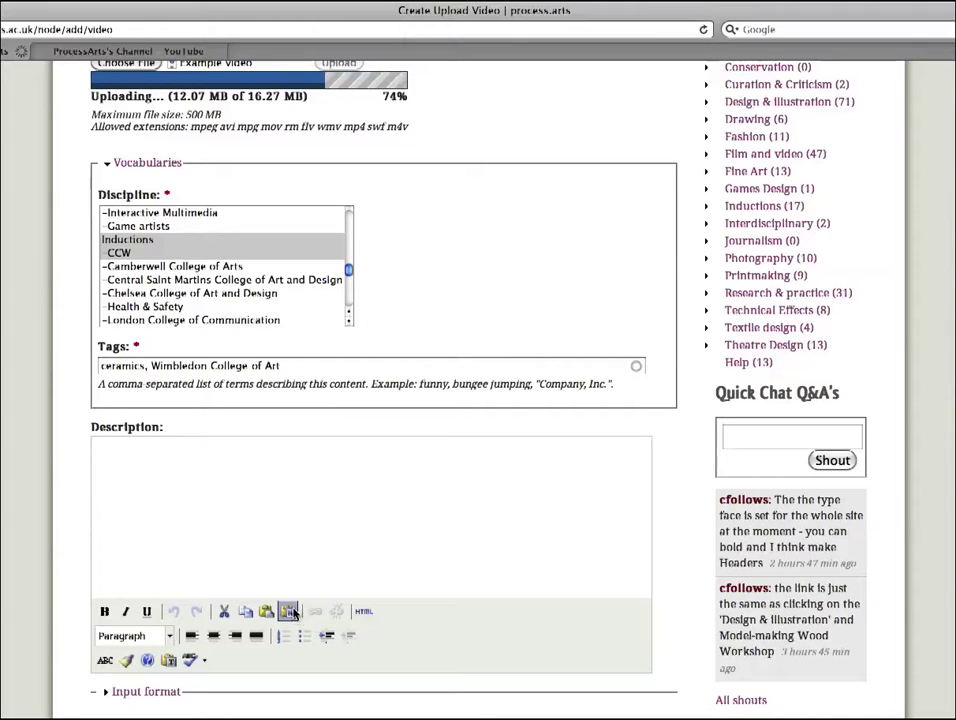
Step: Paste the copied Word text into the Description using Paste from Word
{"action": "left_click", "coordinate": [216, 457]}
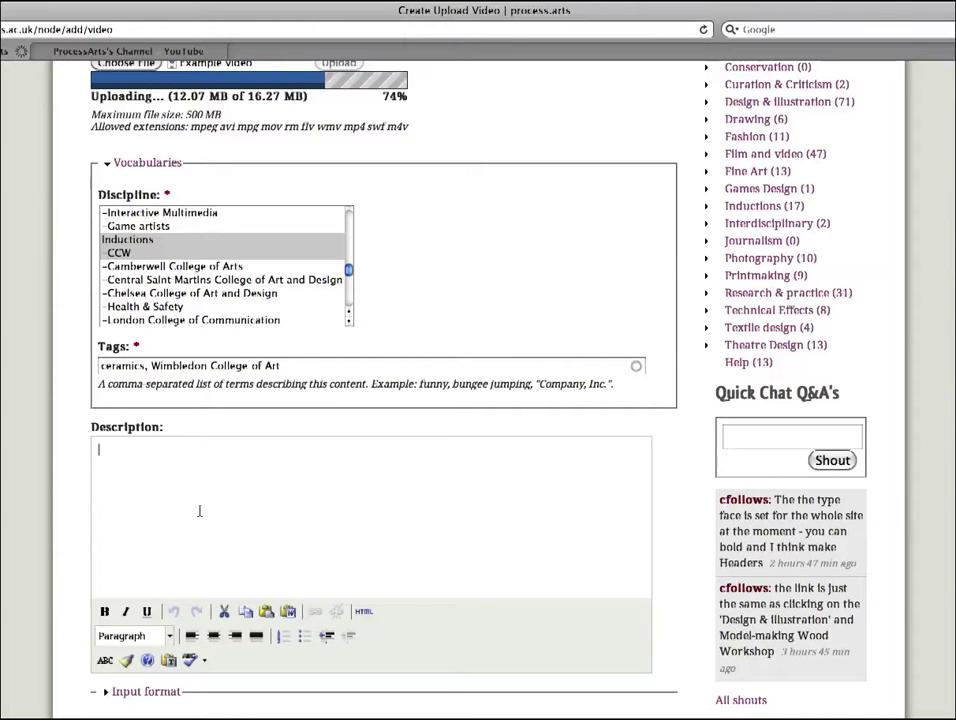
{"action": "left_click", "coordinate": [288, 611]}
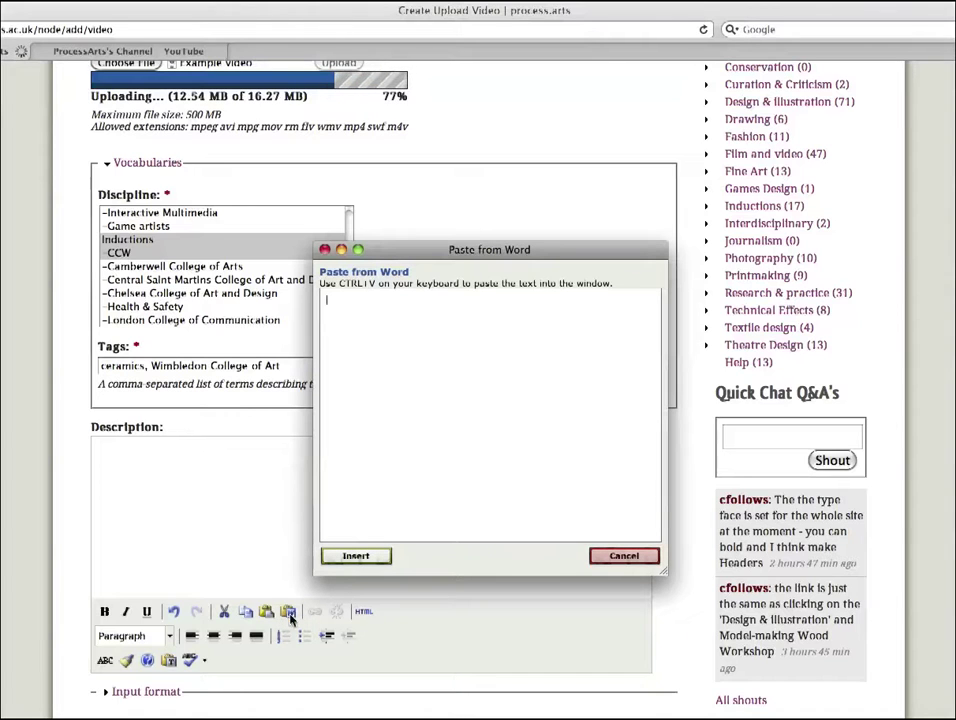
{"action": "left_click", "coordinate": [367, 320]}
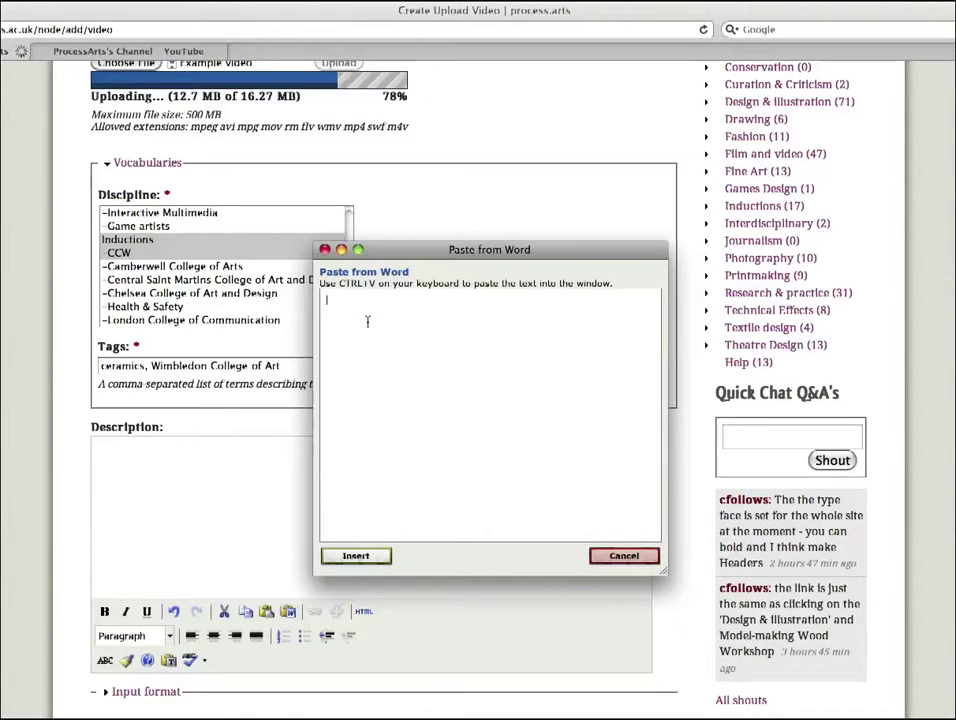
{"action": "key", "text": "ctrl+v"}
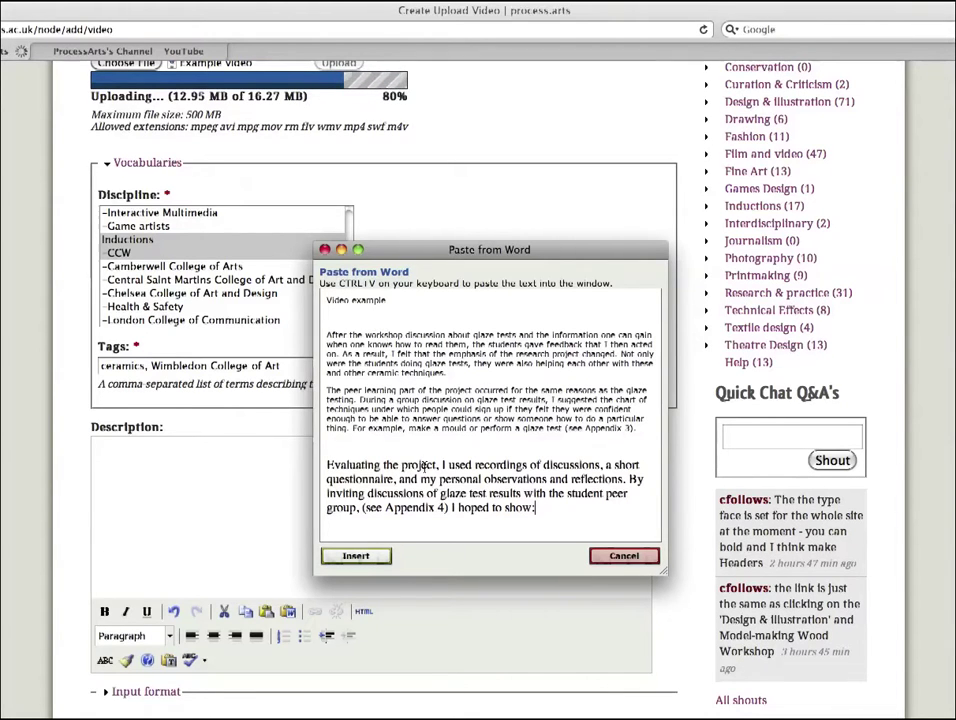
{"action": "left_click", "coordinate": [357, 556]}
{"action": "left_click_drag", "start_coordinate": [643, 480], "coordinate": [647, 452]}
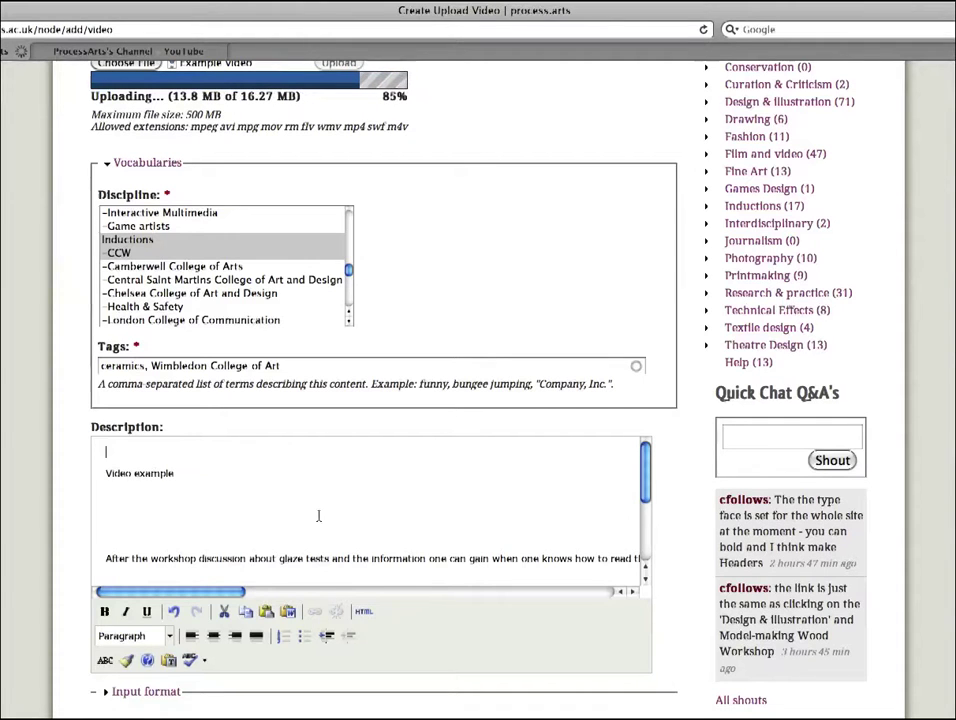
{"action": "left_click", "coordinate": [362, 613]}
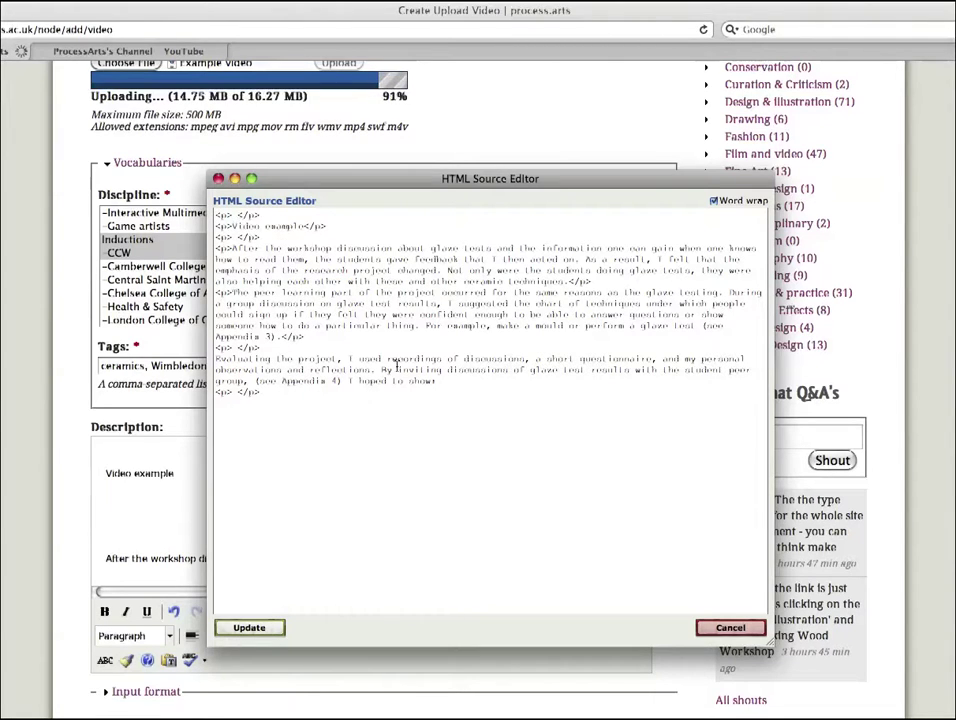
{"action": "left_click", "coordinate": [729, 628]}
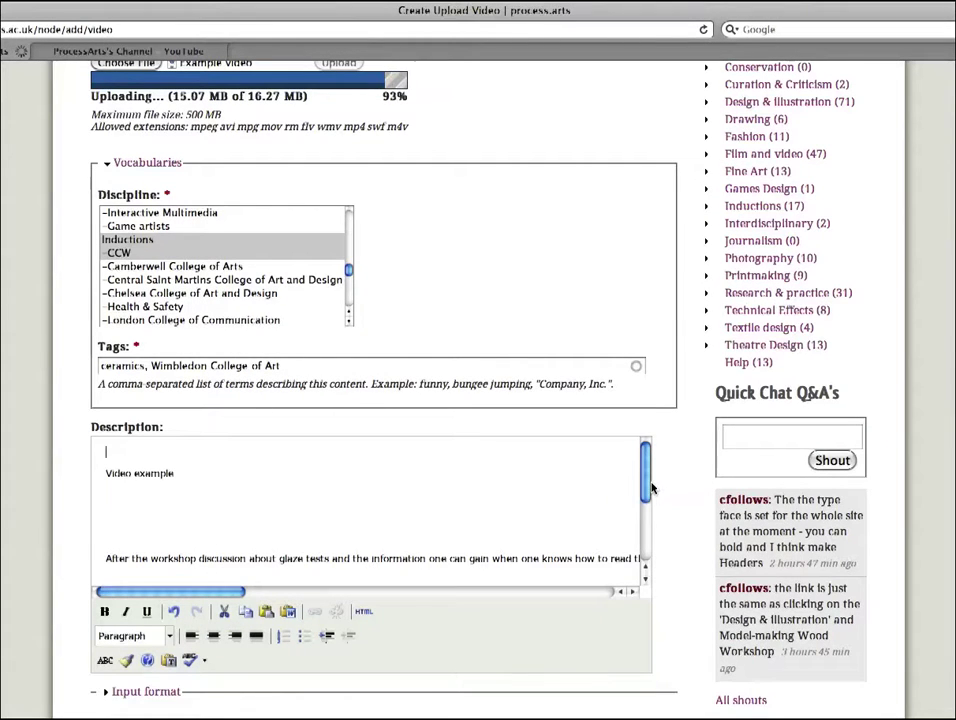
Step: Attach myprofile.doc to the post
{"action": "scroll", "coordinate": [634, 523], "scroll_direction": "down", "scroll_amount": 1}
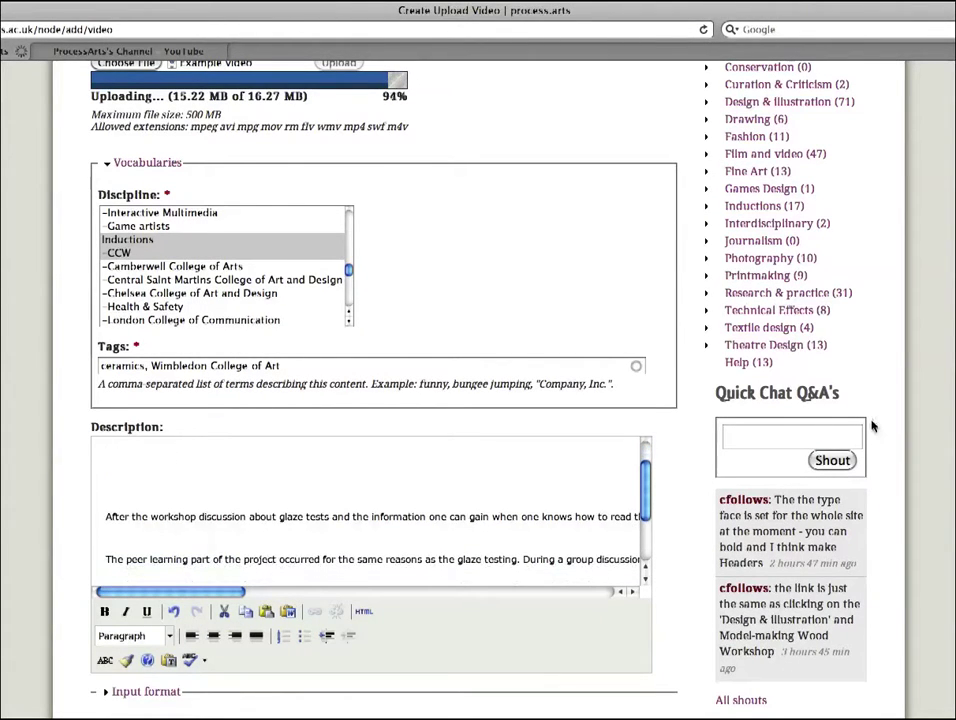
{"action": "scroll", "coordinate": [478, 400], "scroll_direction": "down", "scroll_amount": 5}
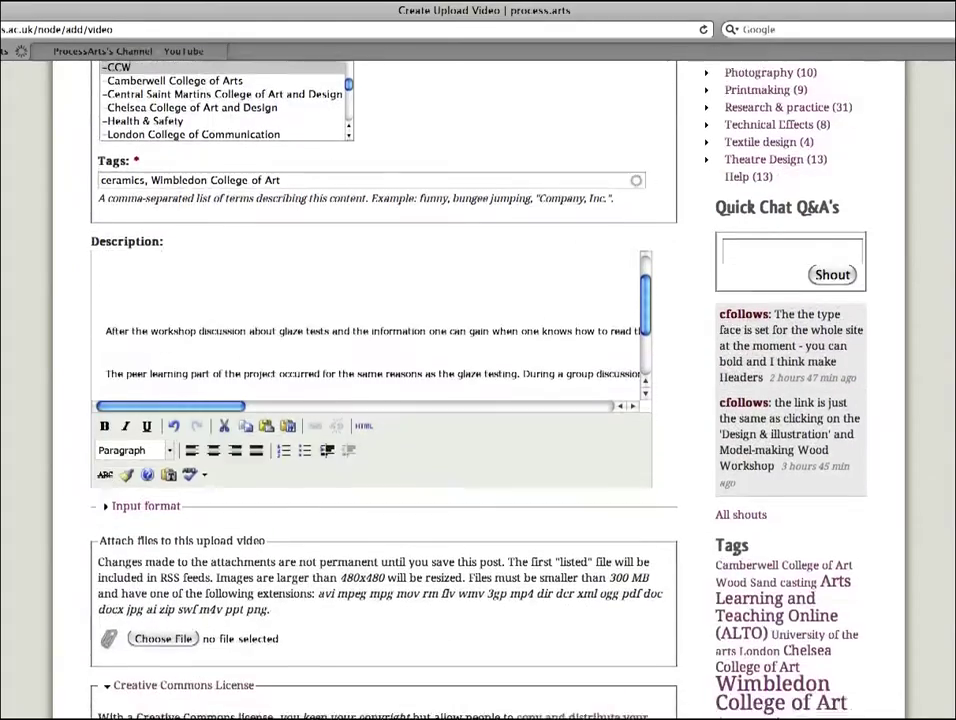
{"action": "scroll", "coordinate": [478, 400], "scroll_direction": "down", "scroll_amount": 3}
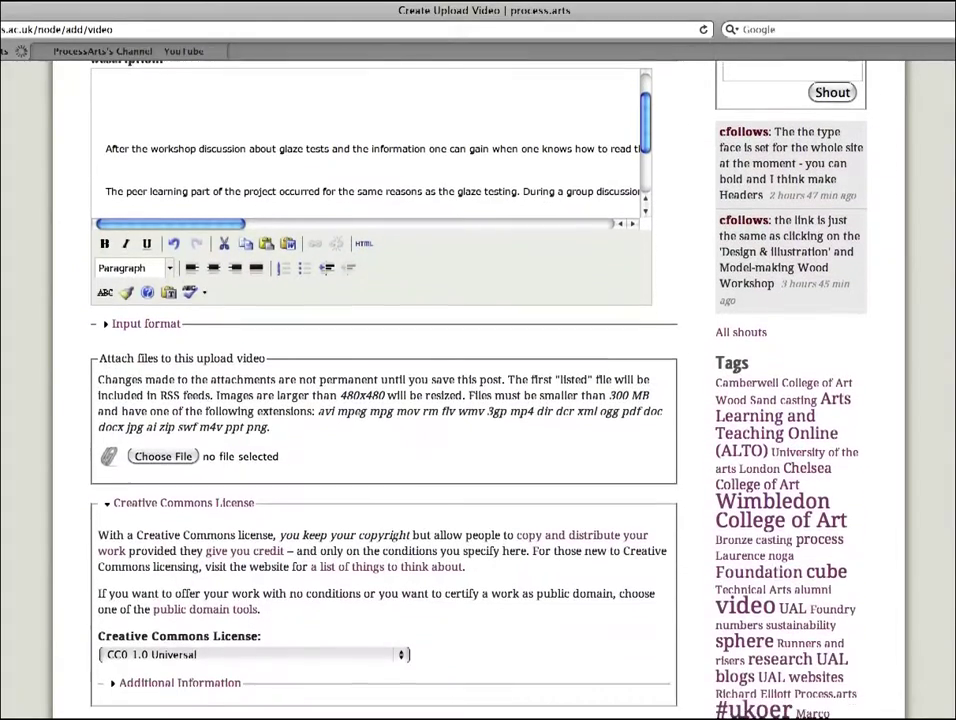
{"action": "left_click", "coordinate": [160, 457]}
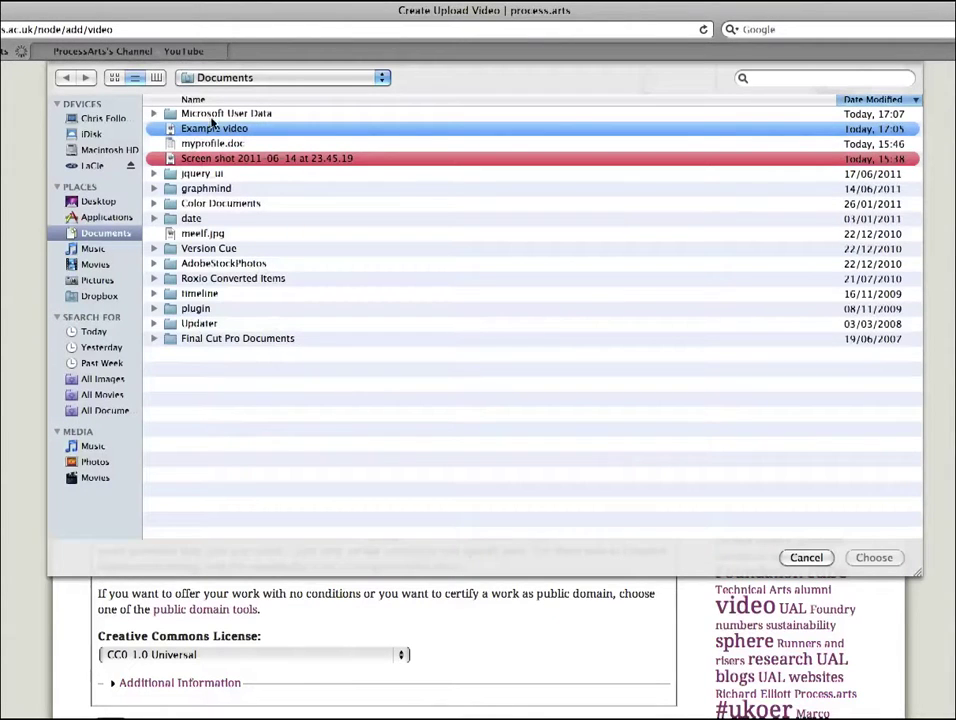
{"action": "left_click", "coordinate": [188, 146]}
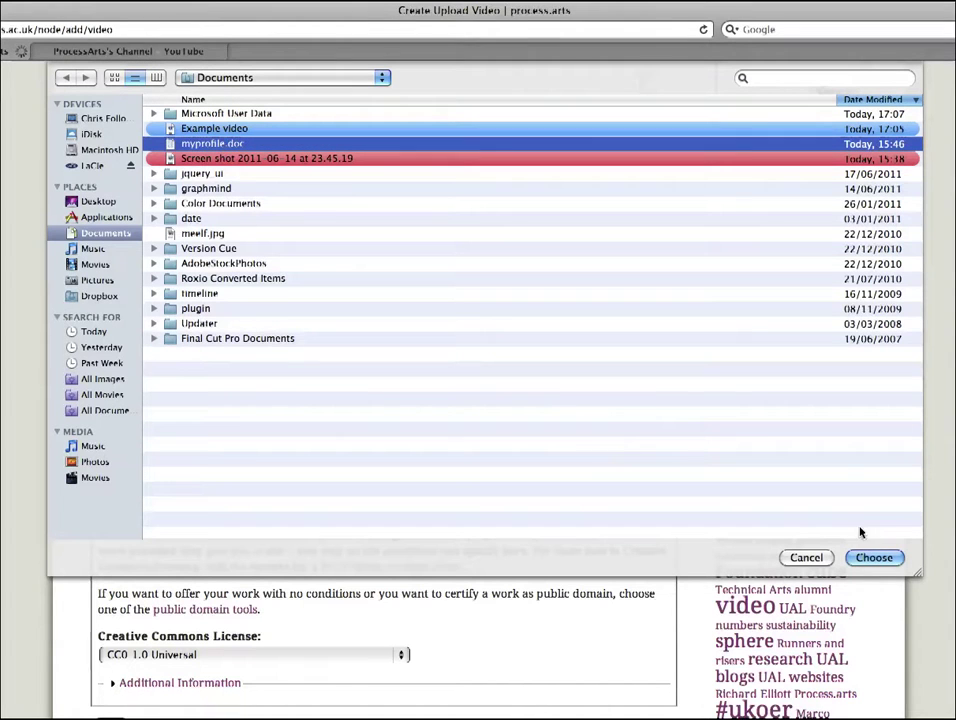
{"action": "left_click", "coordinate": [873, 558]}
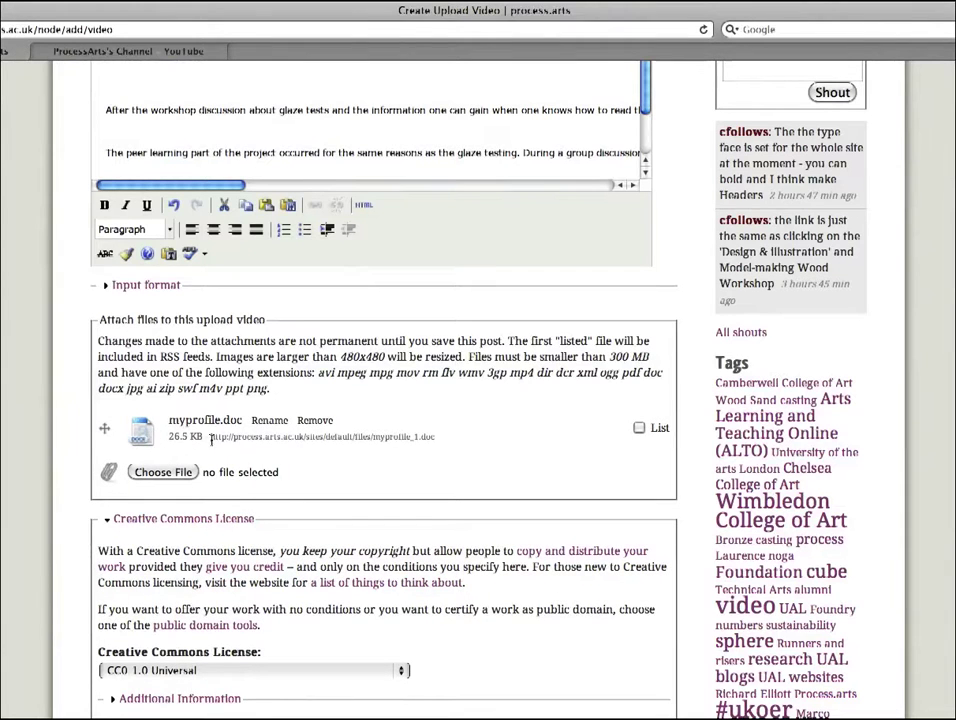
Step: Attach the screenshot image, drag it above myprofile.doc, and tick its List box
{"action": "left_click", "coordinate": [185, 472]}
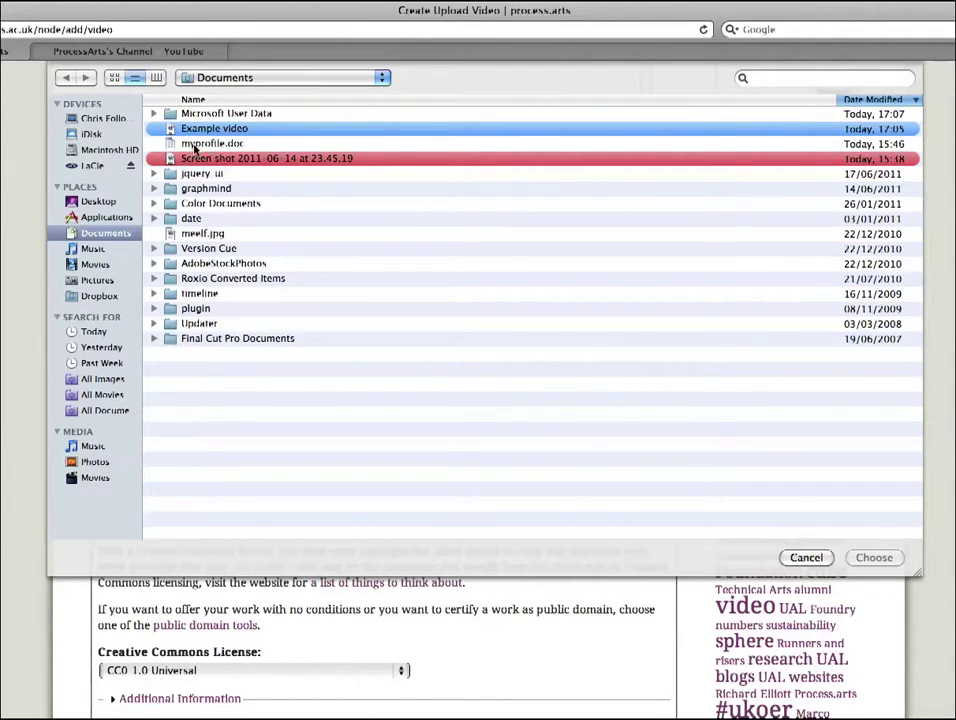
{"action": "left_click", "coordinate": [206, 159]}
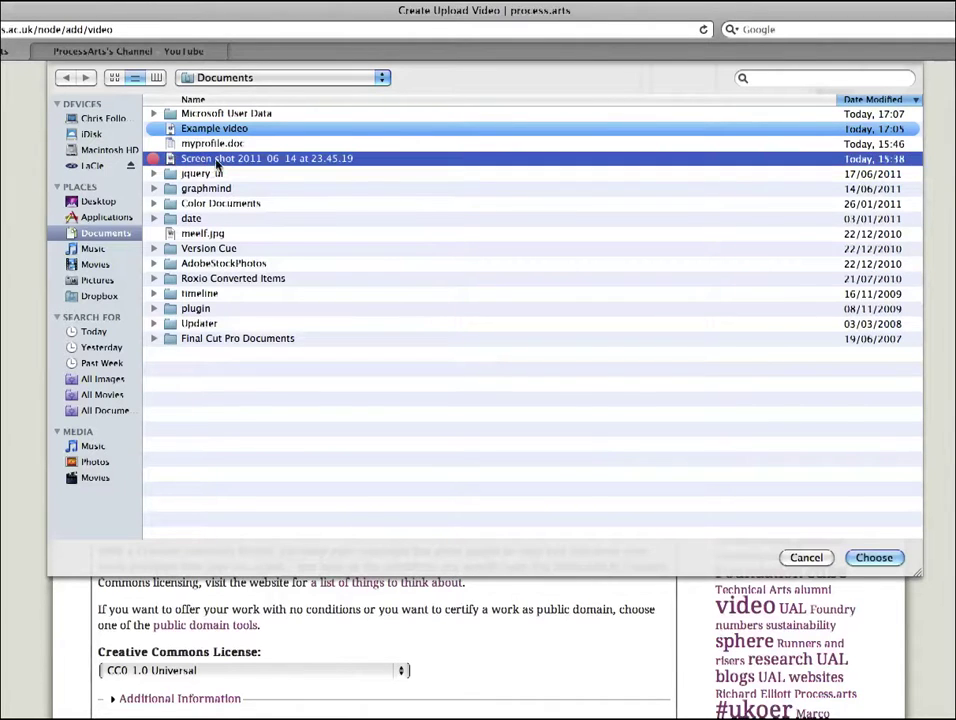
{"action": "left_click", "coordinate": [874, 558]}
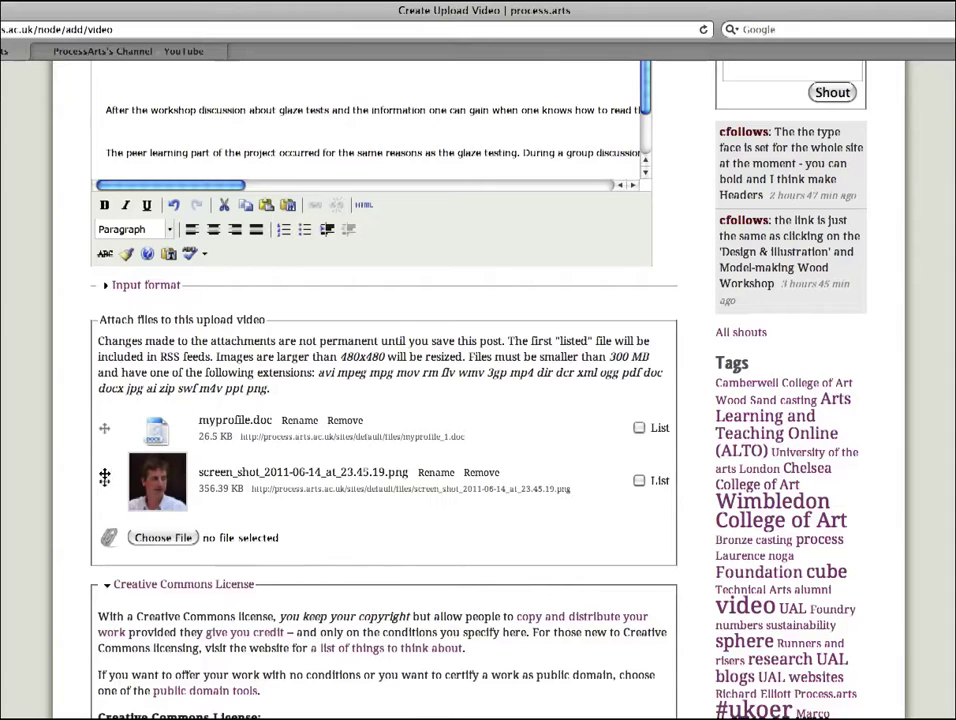
{"action": "left_click_drag", "start_coordinate": [101, 479], "coordinate": [101, 425]}
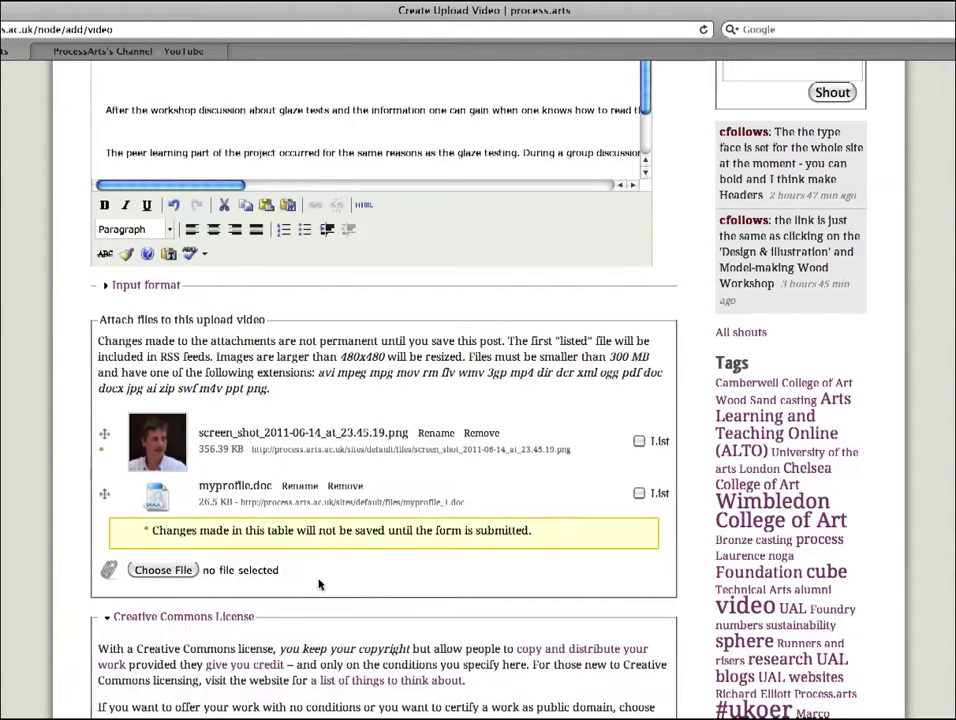
{"action": "left_click", "coordinate": [639, 441]}
{"action": "scroll", "coordinate": [384, 400], "scroll_direction": "down", "scroll_amount": 4}
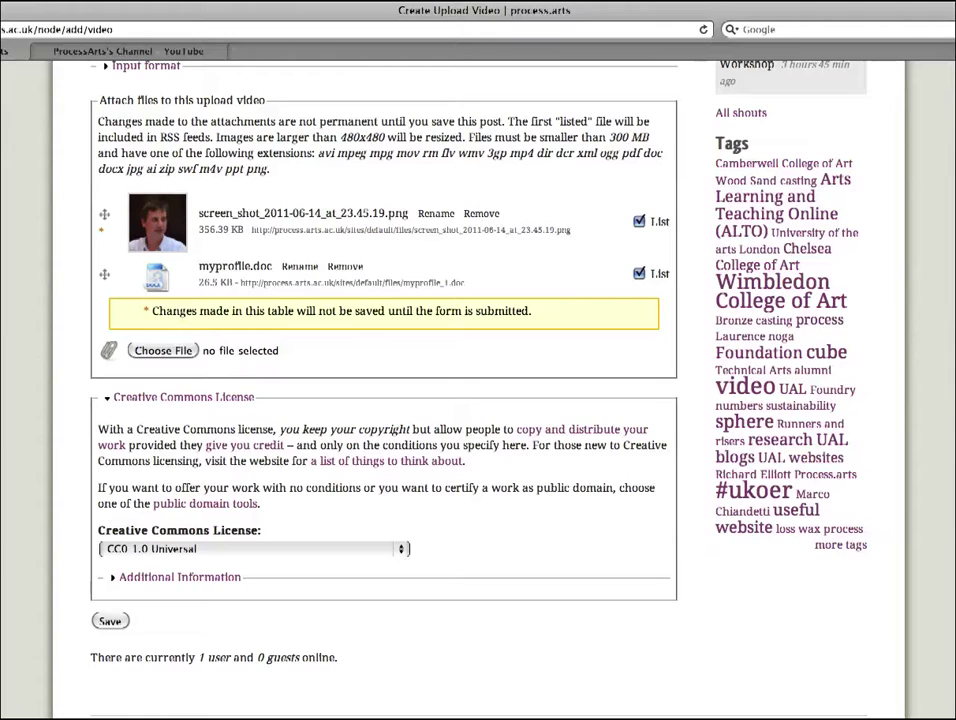
Step: Choose Attribution-NonCommercial-ShareAlike 3.0 Unported in the Creative Commons License dropdown
{"action": "scroll", "coordinate": [384, 380], "scroll_direction": "down", "scroll_amount": 2}
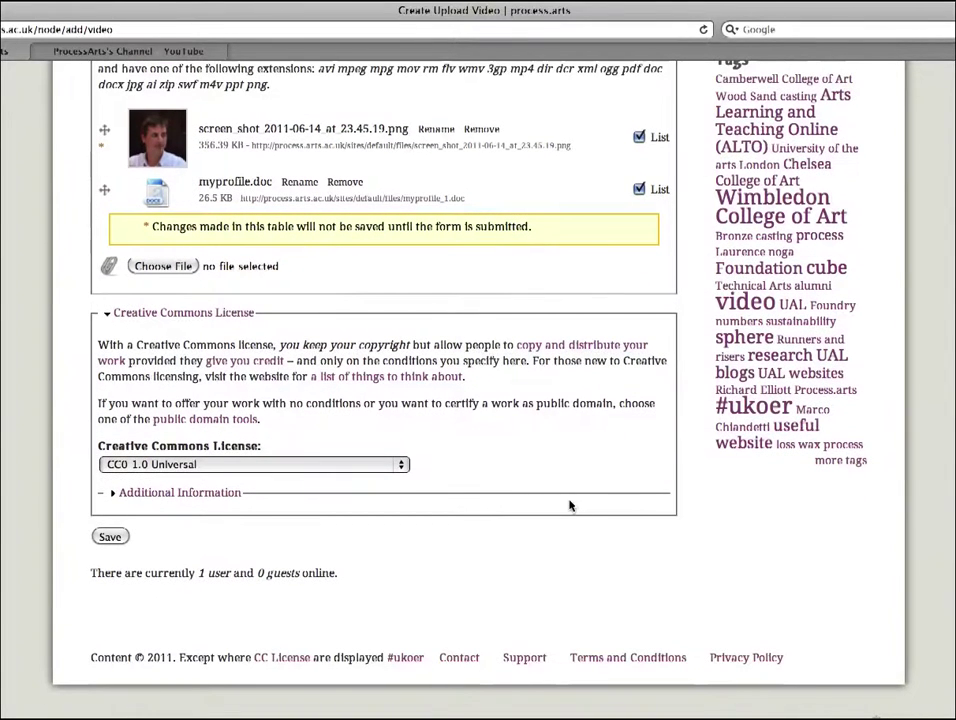
{"action": "left_click", "coordinate": [400, 465]}
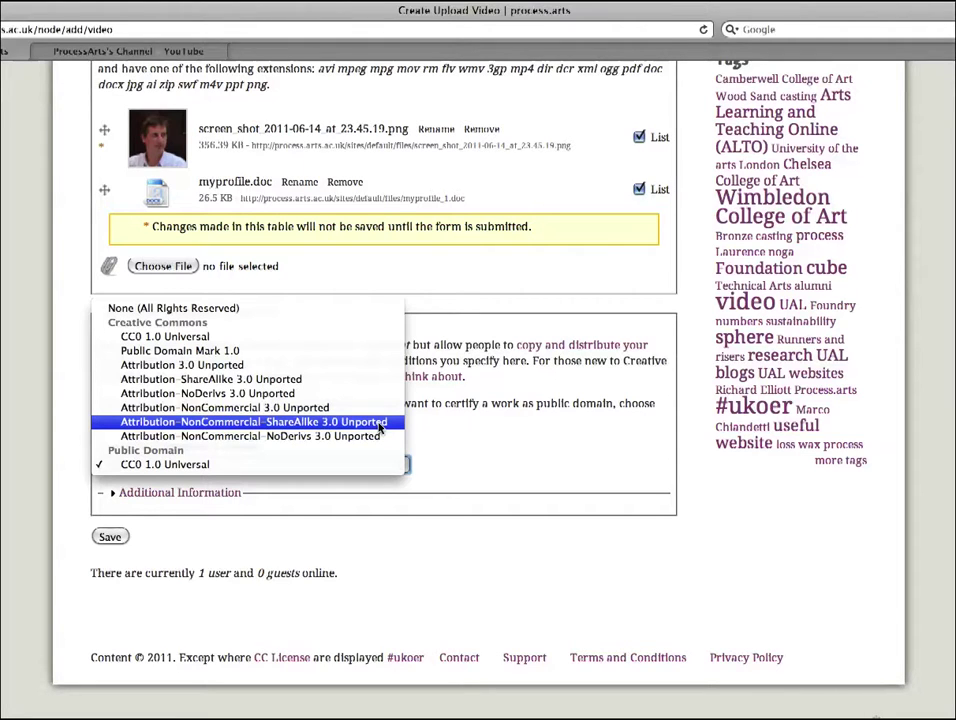
{"action": "left_click", "coordinate": [378, 424]}
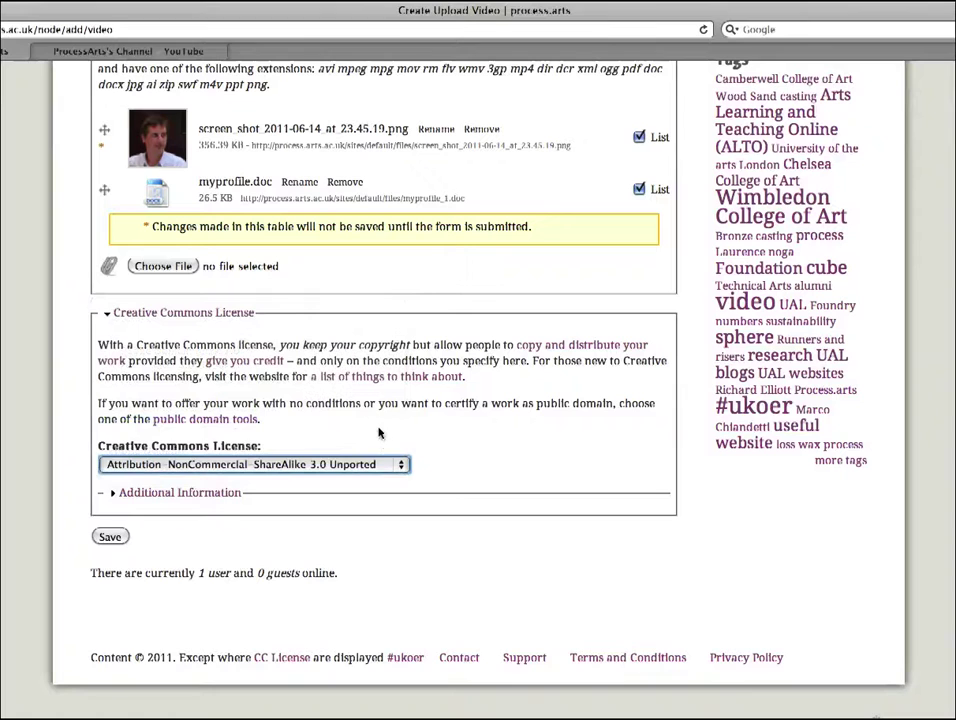
Step: Expand the licence's Additional Information and enter the creator's name as the attribution name
{"action": "left_click", "coordinate": [113, 497]}
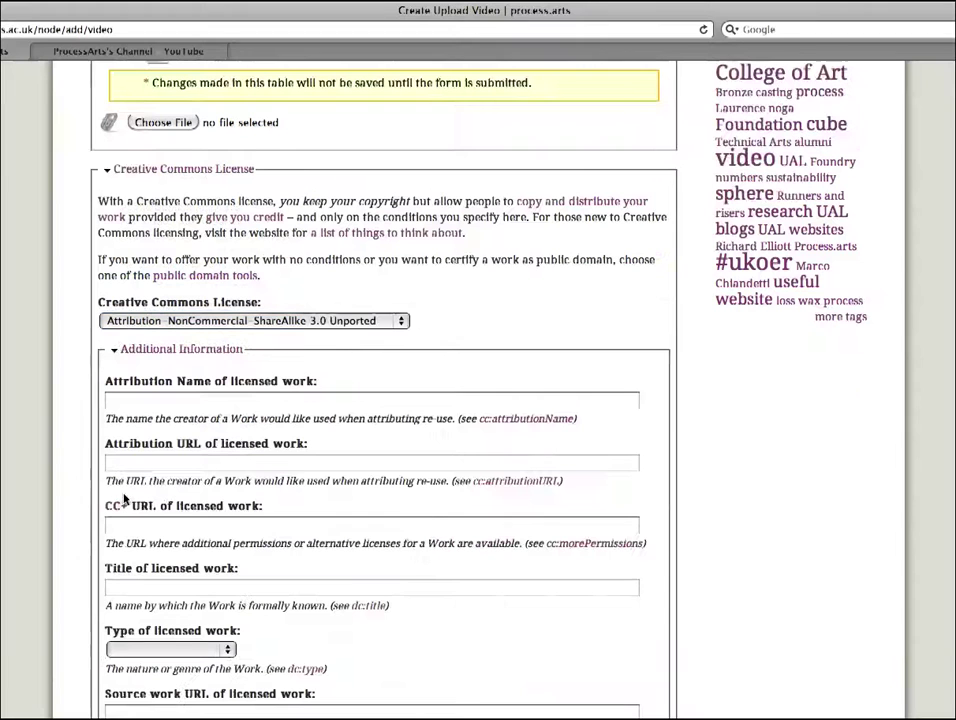
{"action": "left_click", "coordinate": [178, 401]}
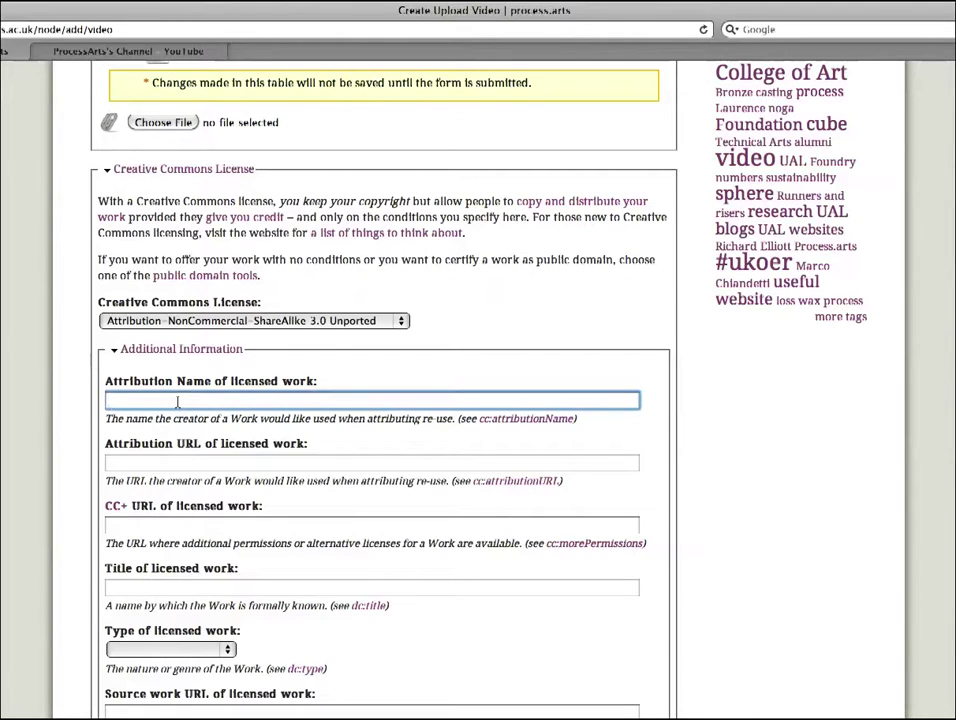
{"action": "type", "text": "Chris Follows"}
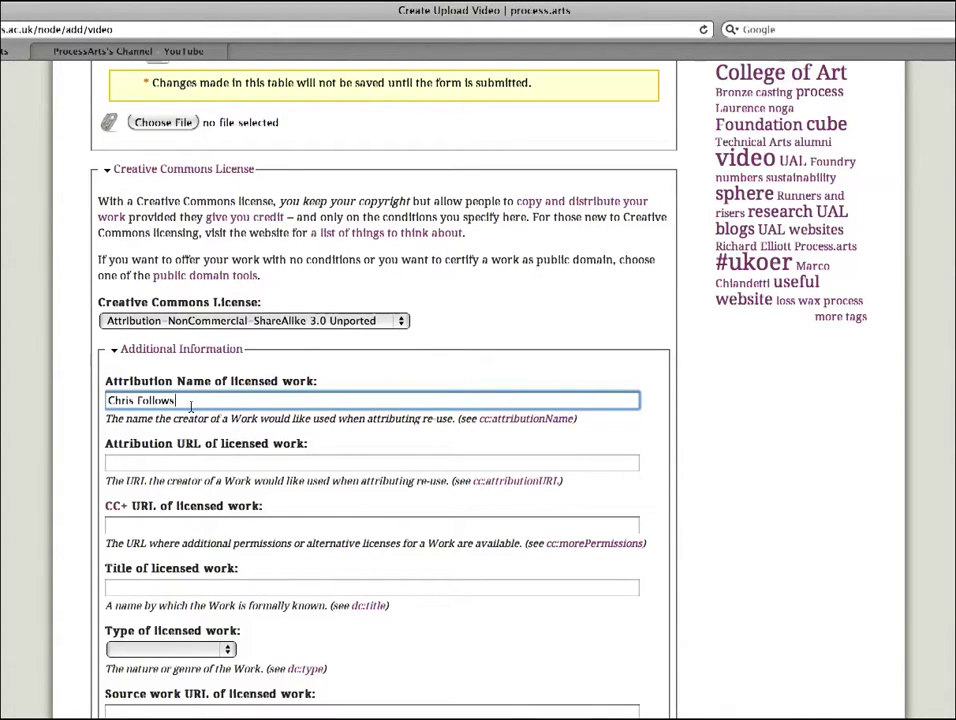
Step: Title the licensed work 'test' and set its Type of licensed work to Moving Image
{"action": "scroll", "coordinate": [386, 356], "scroll_direction": "down", "scroll_amount": 2}
{"action": "scroll", "coordinate": [293, 413], "scroll_direction": "down", "scroll_amount": 1}
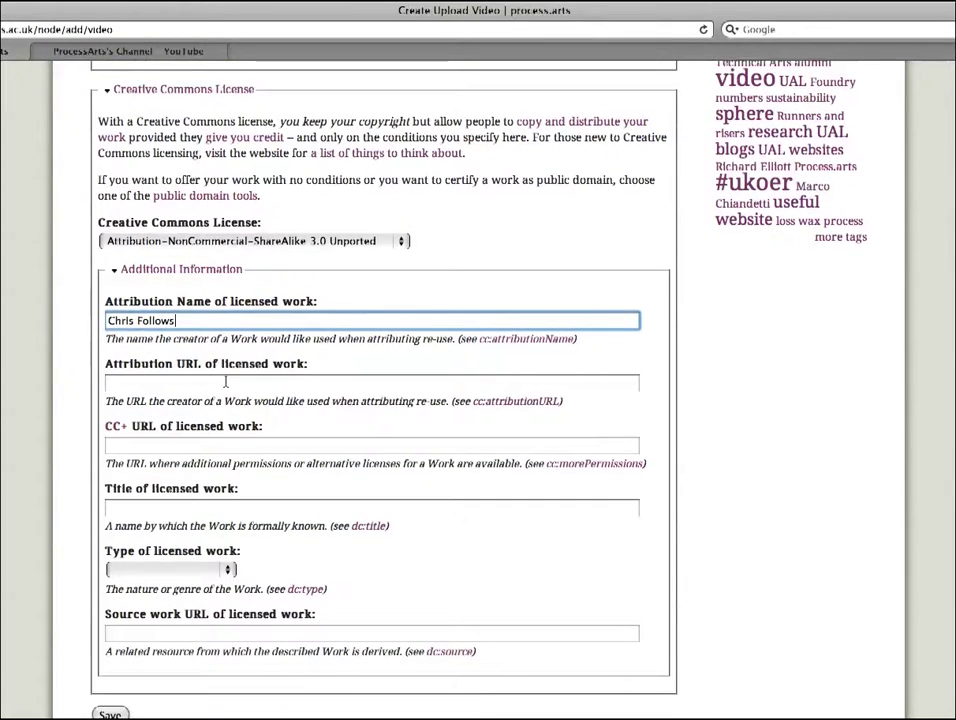
{"action": "scroll", "coordinate": [267, 402], "scroll_direction": "down", "scroll_amount": 5}
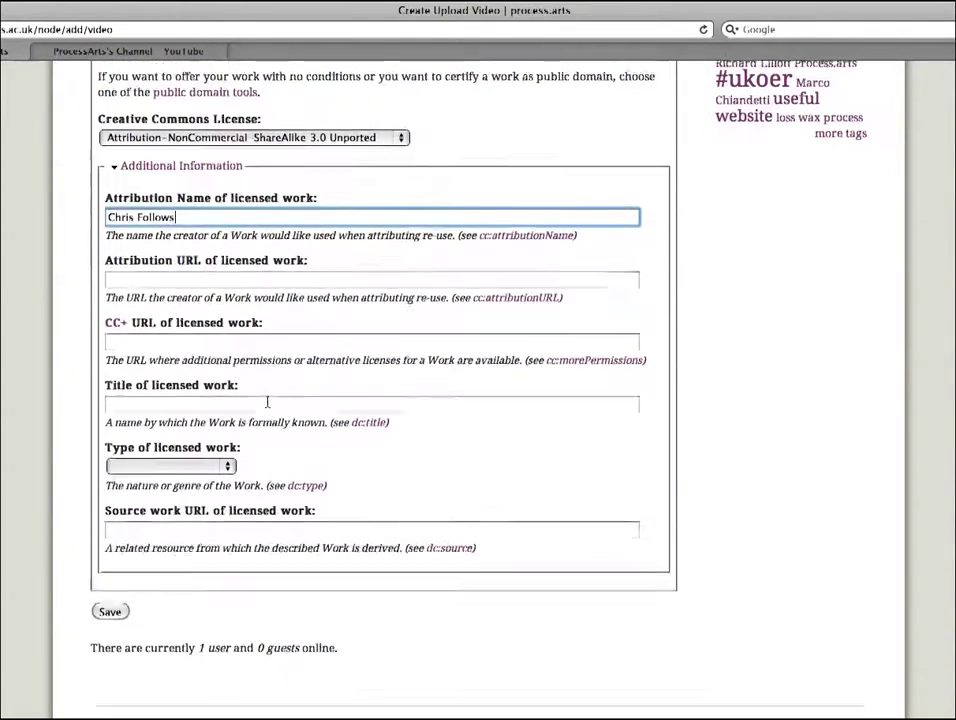
{"action": "scroll", "coordinate": [267, 402], "scroll_direction": "down", "scroll_amount": 1}
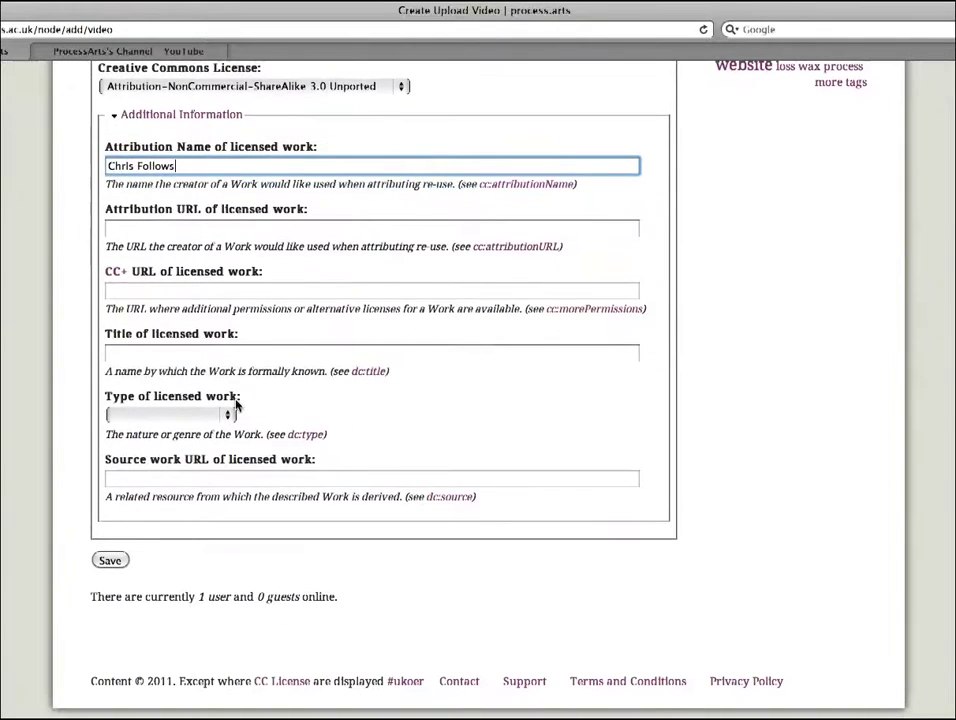
{"action": "left_click", "coordinate": [180, 350]}
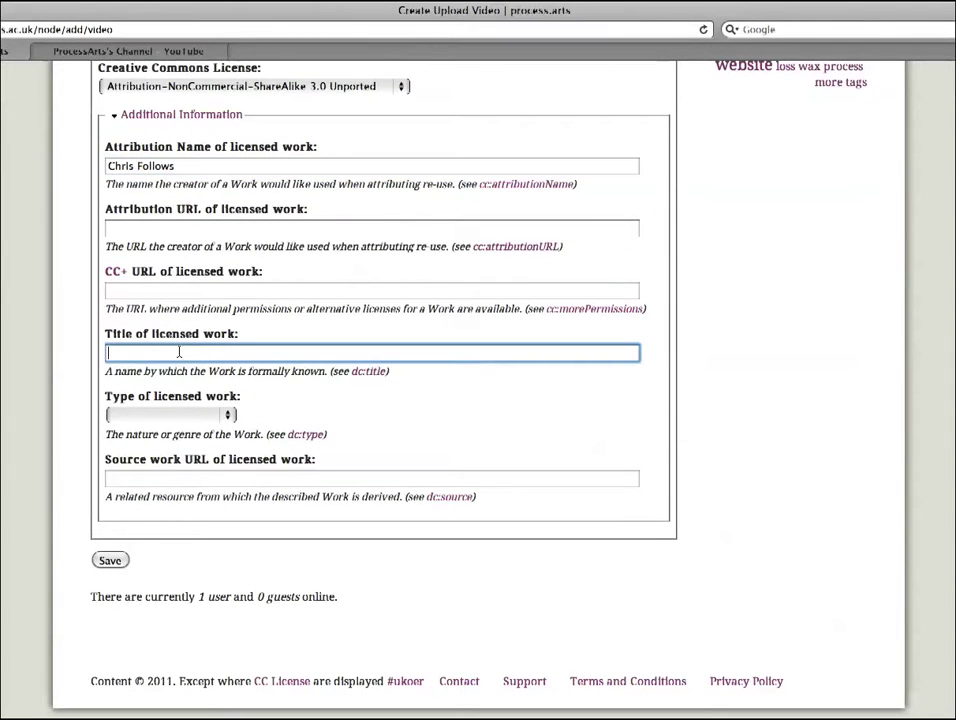
{"action": "type", "text": "test"}
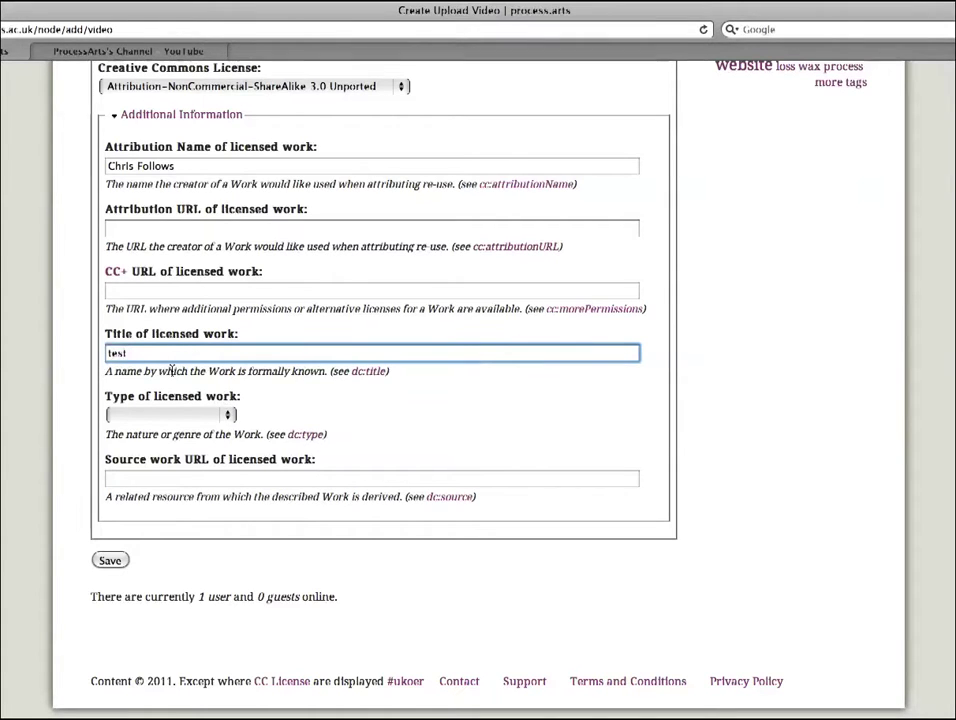
{"action": "left_click", "coordinate": [228, 415]}
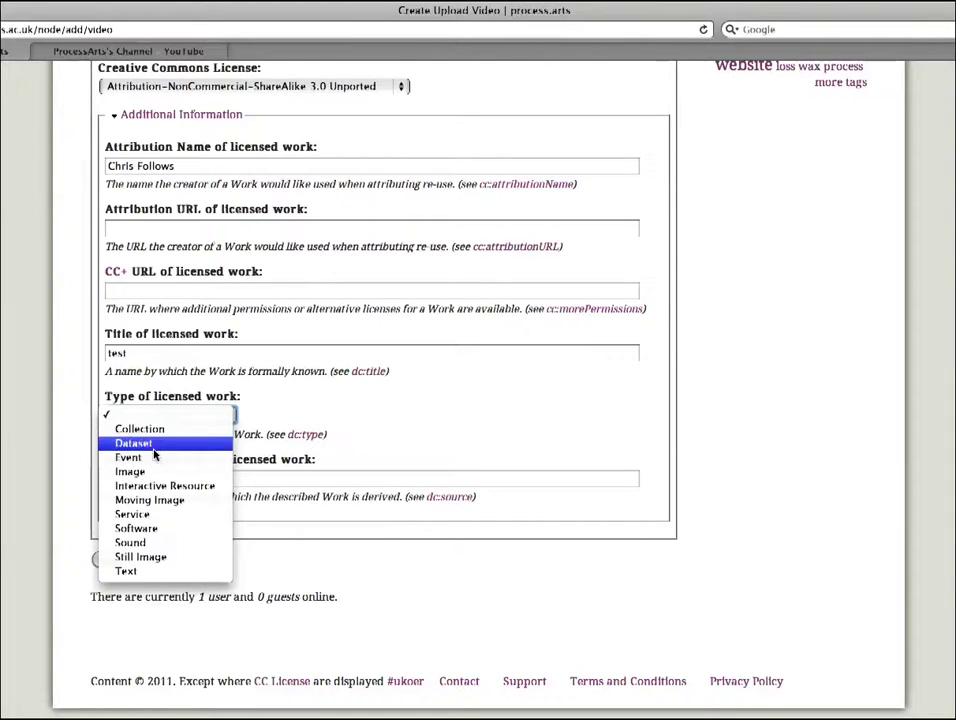
{"action": "left_click", "coordinate": [215, 499]}
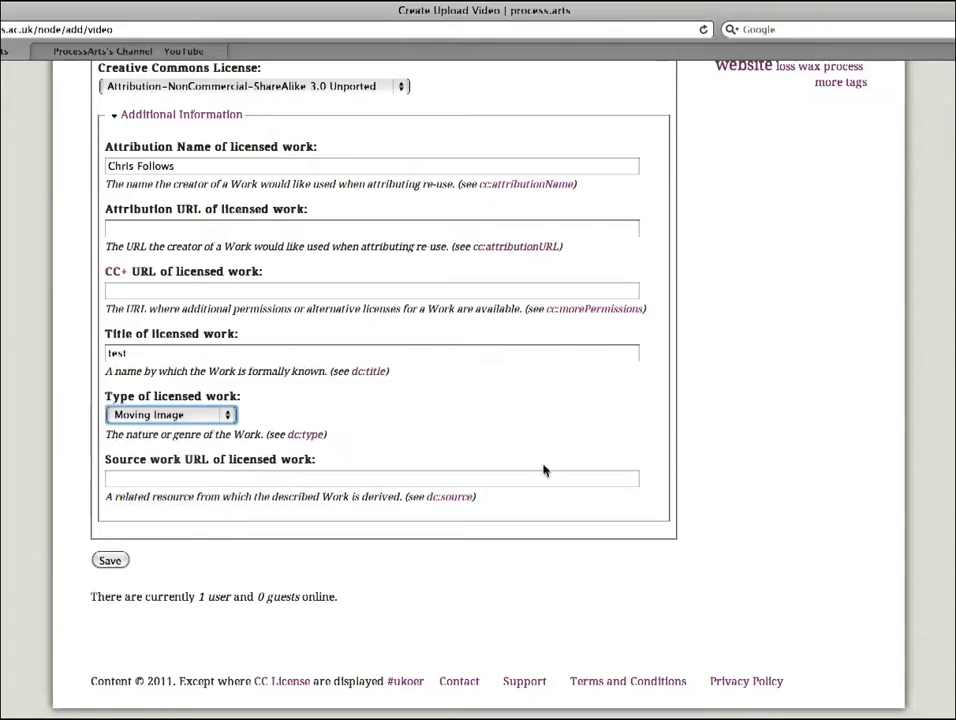
{"action": "scroll", "coordinate": [380, 360], "scroll_direction": "up", "scroll_amount": 15}
{"action": "scroll", "coordinate": [380, 360], "scroll_direction": "up", "scroll_amount": 5}
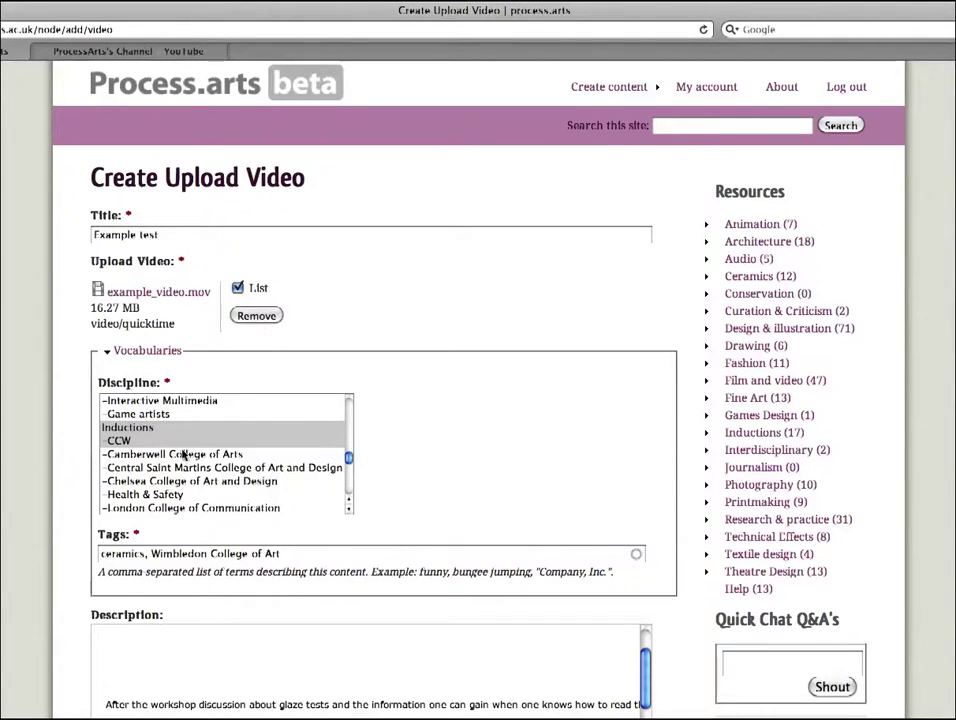
{"action": "mouse_move", "coordinate": [350, 460]}
{"action": "left_mouse_down"}
{"action": "mouse_move", "coordinate": [350, 406]}
{"action": "mouse_move", "coordinate": [350, 467]}
{"action": "left_mouse_up"}
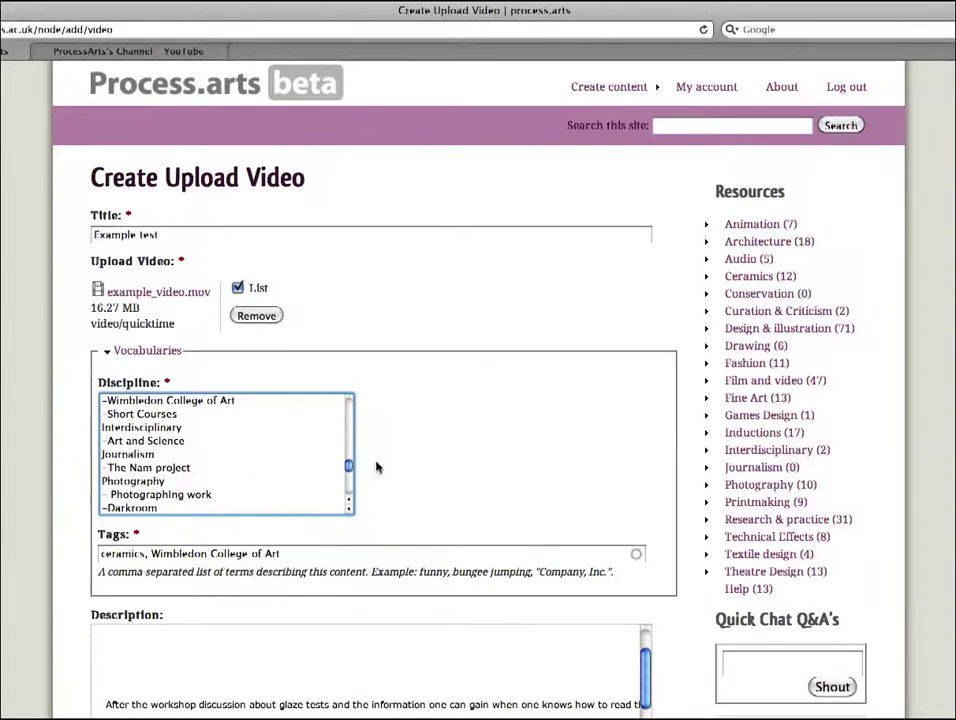
{"action": "scroll", "coordinate": [514, 486], "scroll_direction": "down", "scroll_amount": 3}
{"action": "scroll", "coordinate": [514, 486], "scroll_direction": "down", "scroll_amount": 1}
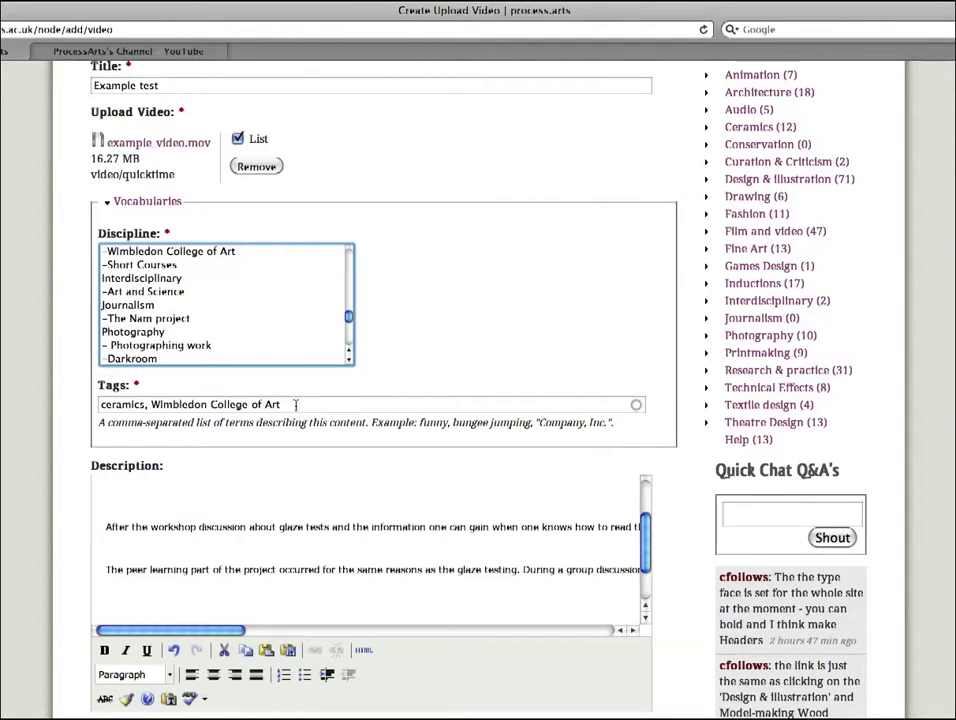
{"action": "scroll", "coordinate": [299, 407], "scroll_direction": "down", "scroll_amount": 3}
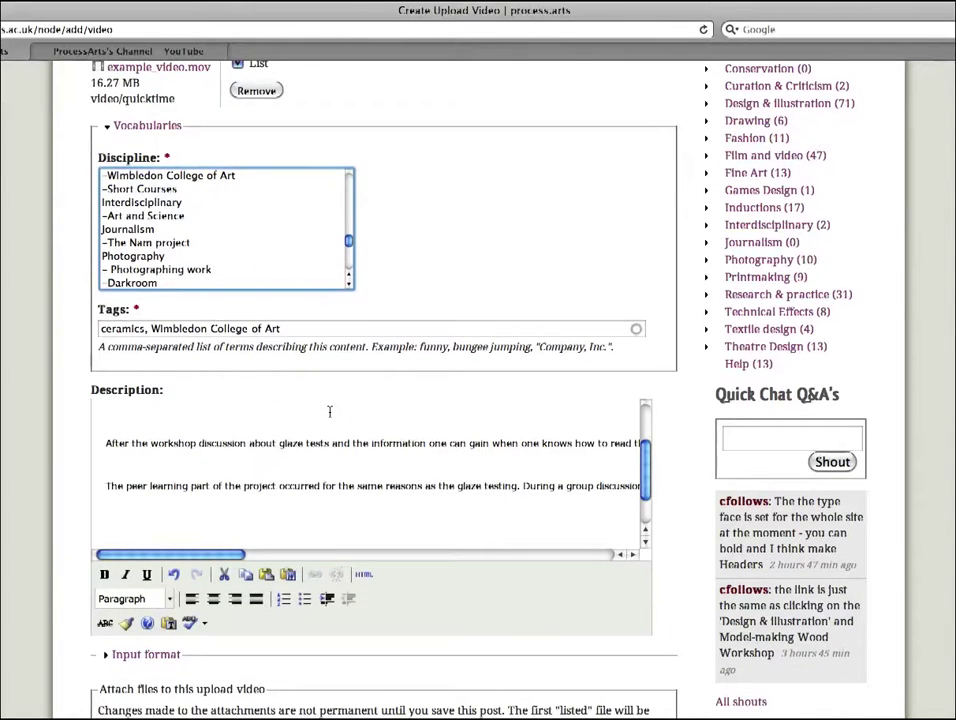
{"action": "scroll", "coordinate": [329, 411], "scroll_direction": "down", "scroll_amount": 1}
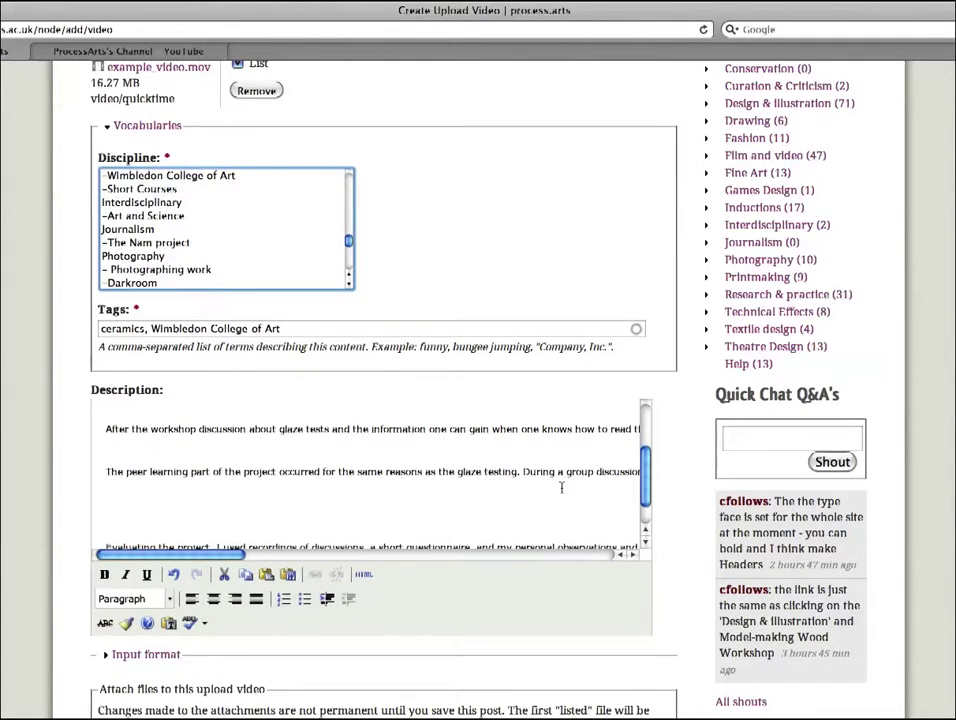
{"action": "scroll", "coordinate": [672, 474], "scroll_direction": "down", "scroll_amount": 8}
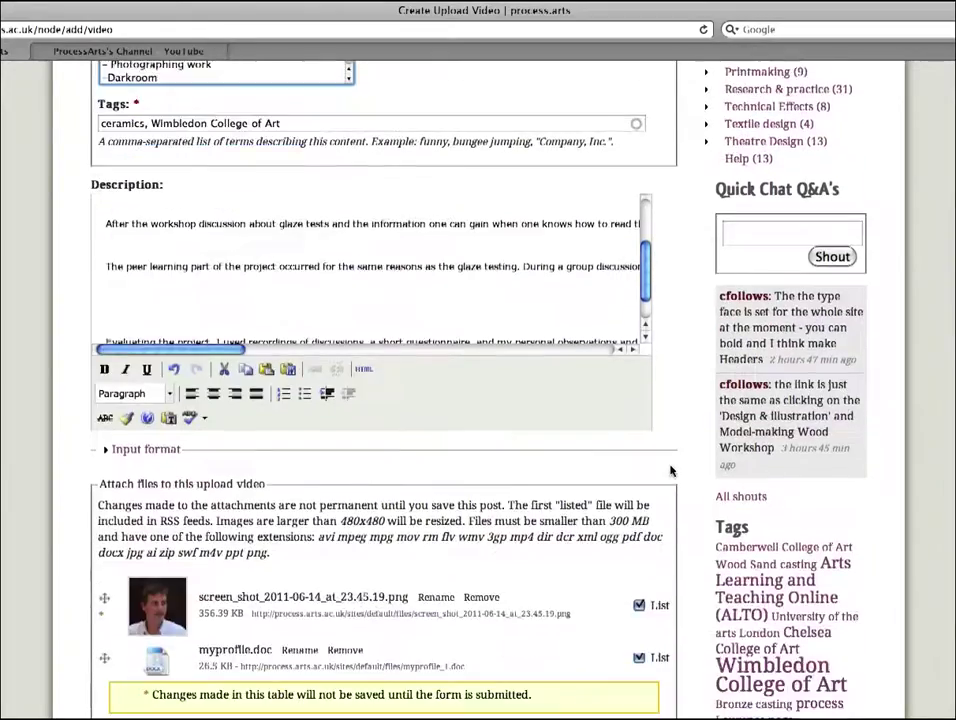
{"action": "scroll", "coordinate": [670, 470], "scroll_direction": "down", "scroll_amount": 1}
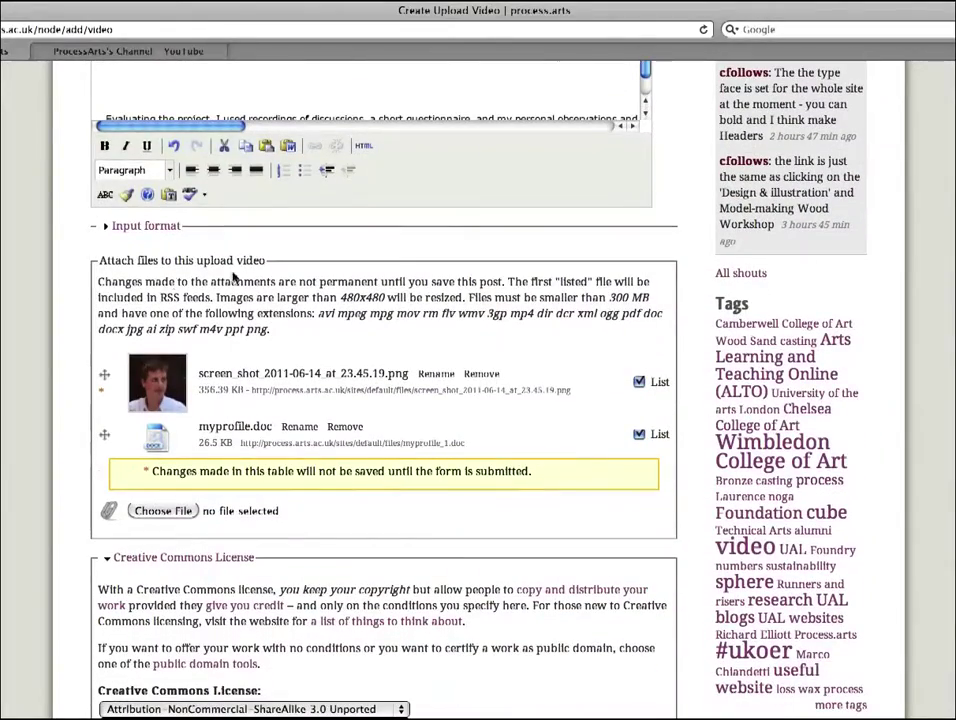
{"action": "scroll", "coordinate": [687, 382], "scroll_direction": "down", "scroll_amount": 8}
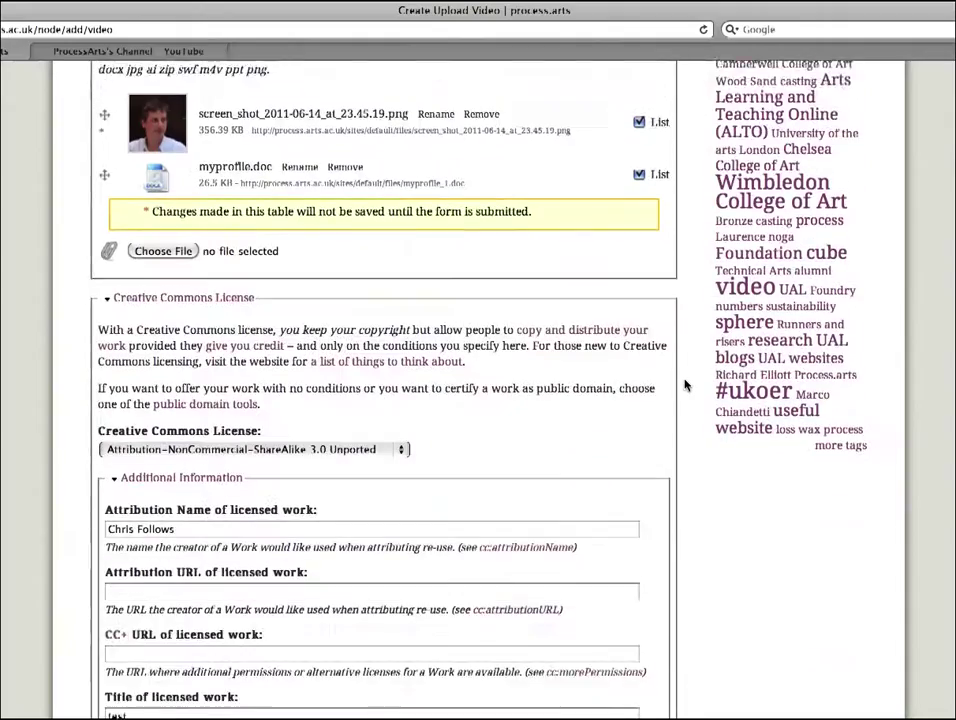
{"action": "scroll", "coordinate": [686, 385], "scroll_direction": "down", "scroll_amount": 4}
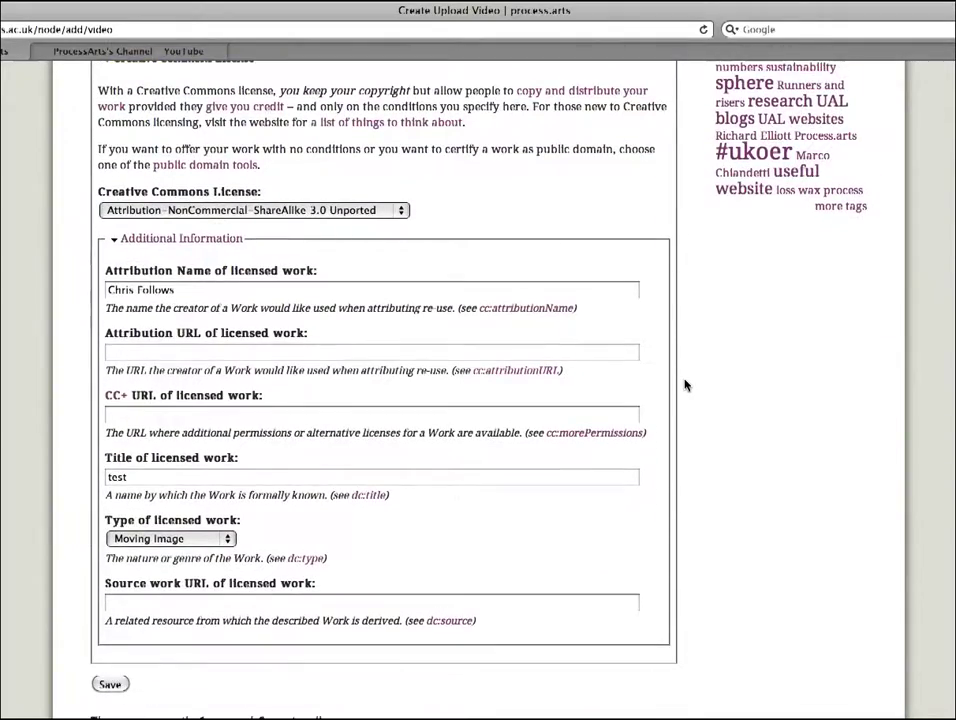
{"action": "scroll", "coordinate": [686, 385], "scroll_direction": "down", "scroll_amount": 4}
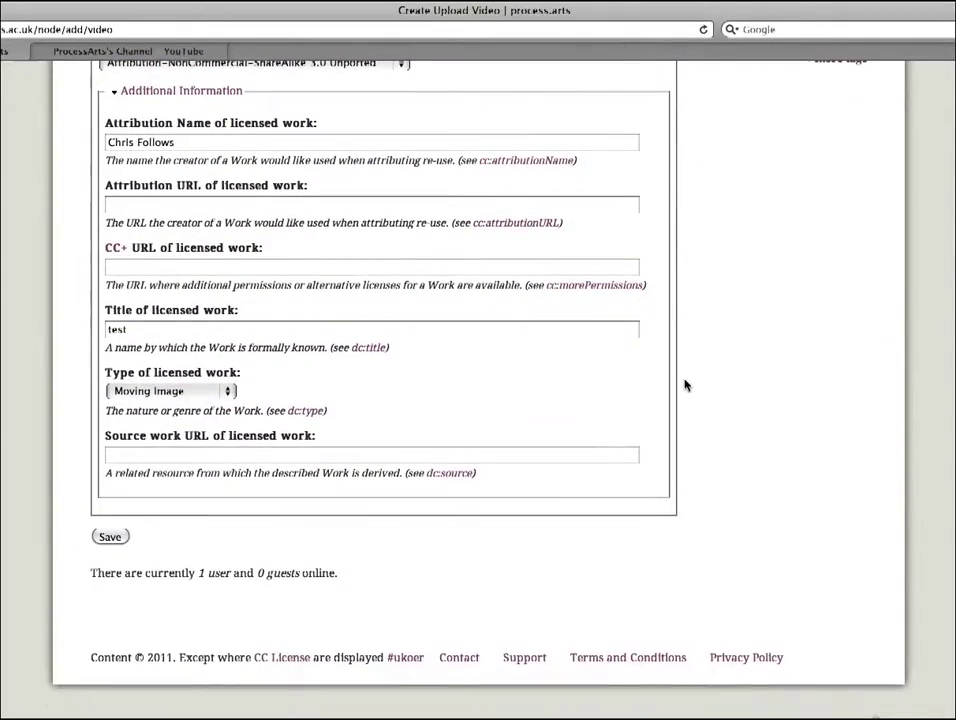
Step: Save the completed Upload Video form, publishing the 'Example test video' page
{"action": "left_click", "coordinate": [110, 539]}
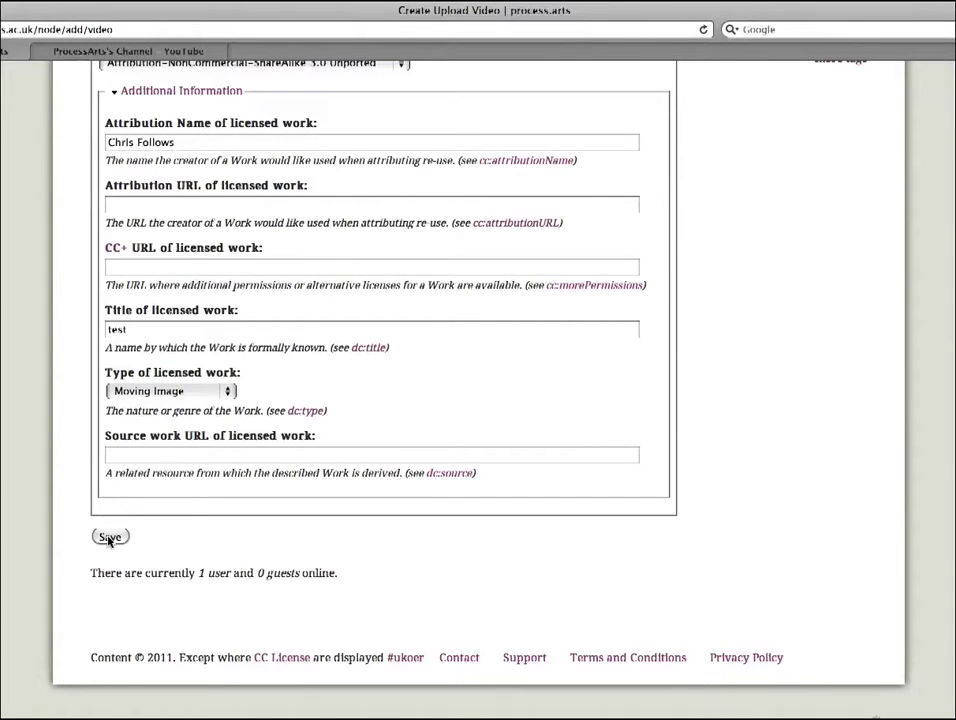